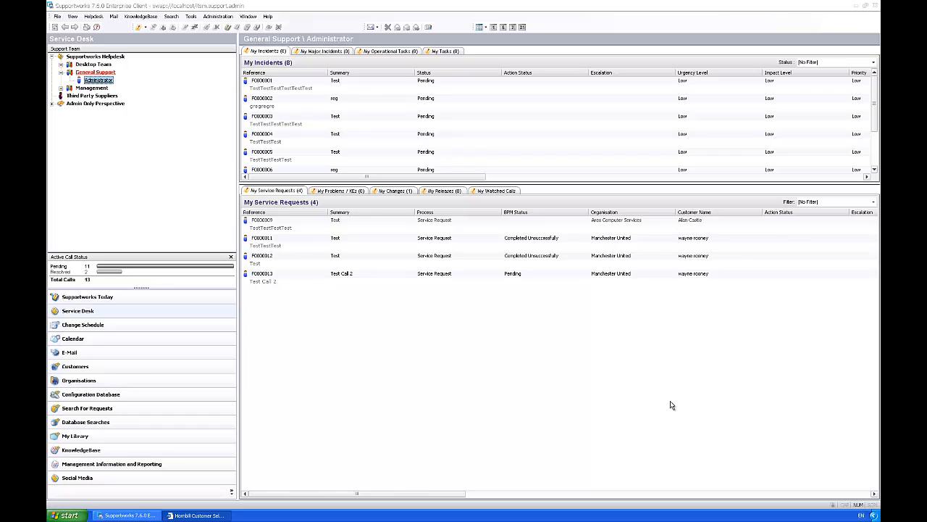
Step: Open the Replica Kits record from the Services list of the service portfolio
left_click(58, 16)
mouse_move(114, 124)
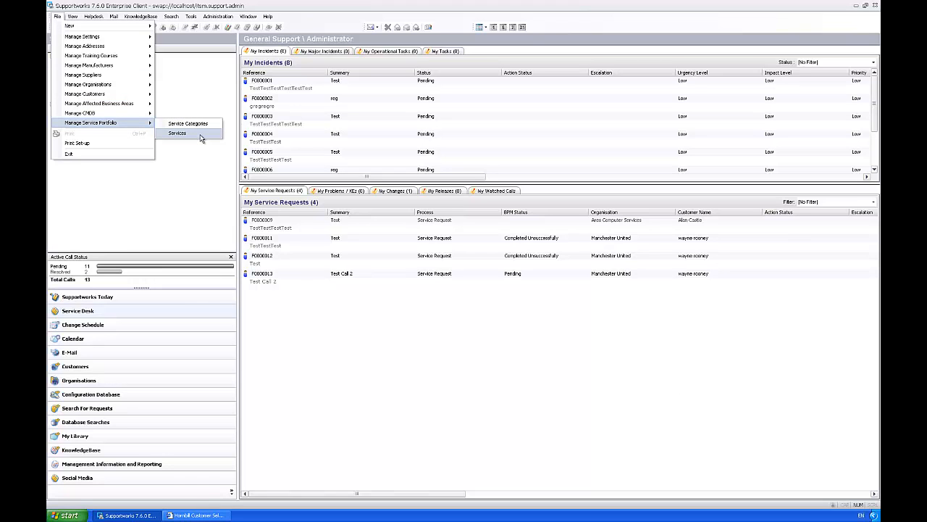
left_click(202, 139)
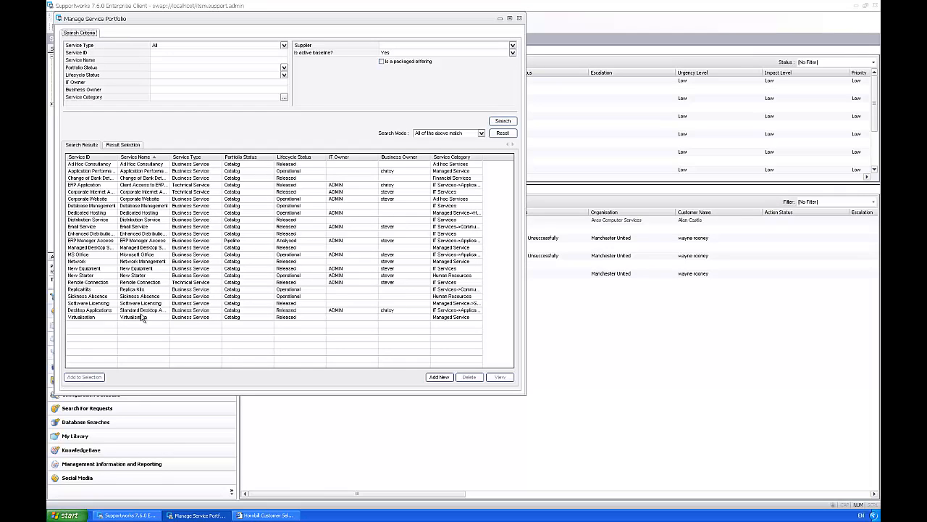
left_click(89, 292)
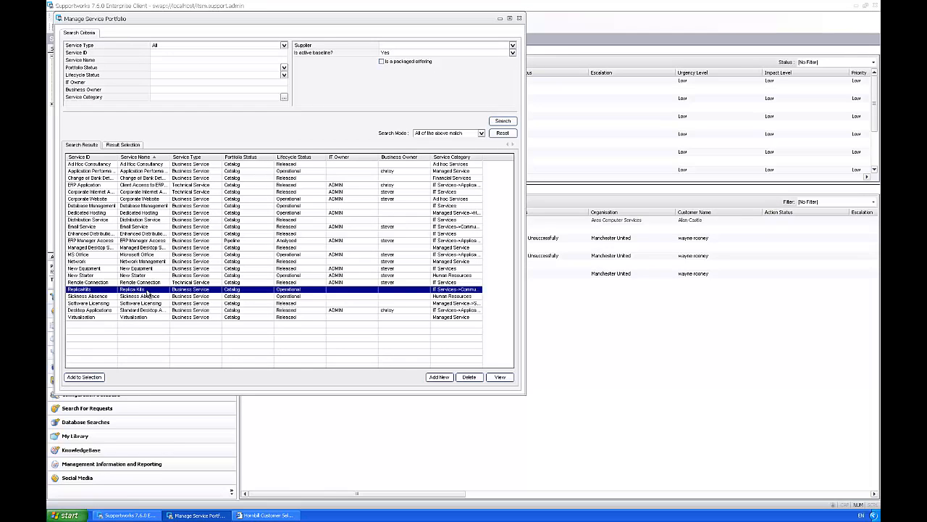
double_click(147, 294)
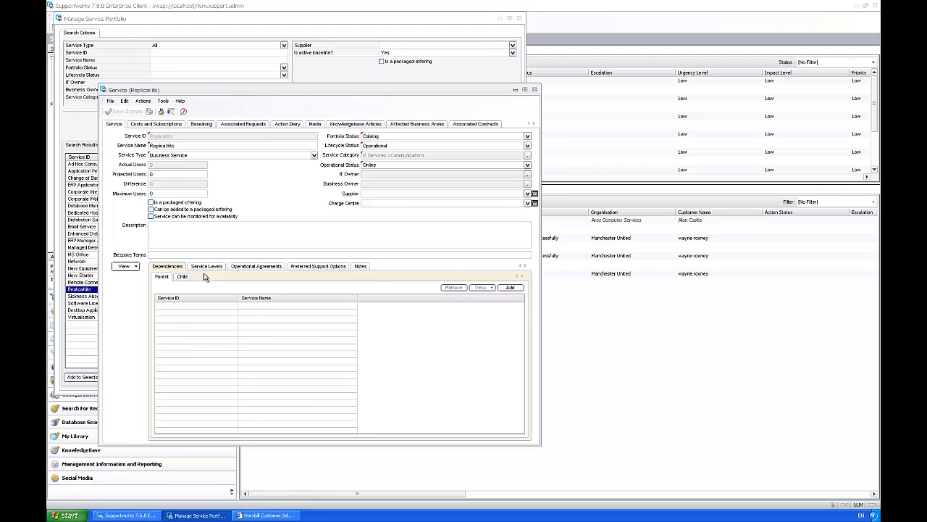
Step: Show the Subscribable Entities list under Costs and Subscriptions, glancing at Subscriptions and Revenues
left_click(185, 238)
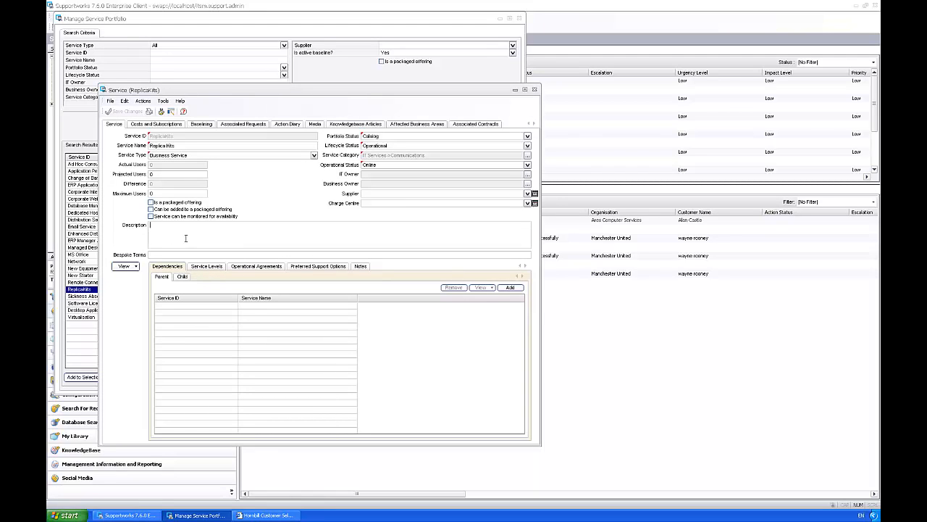
left_click(169, 124)
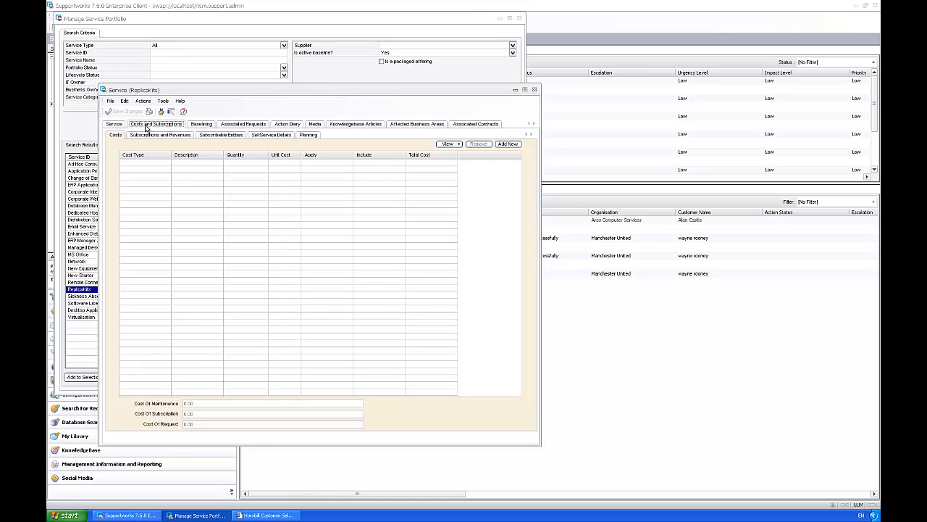
left_click(226, 136)
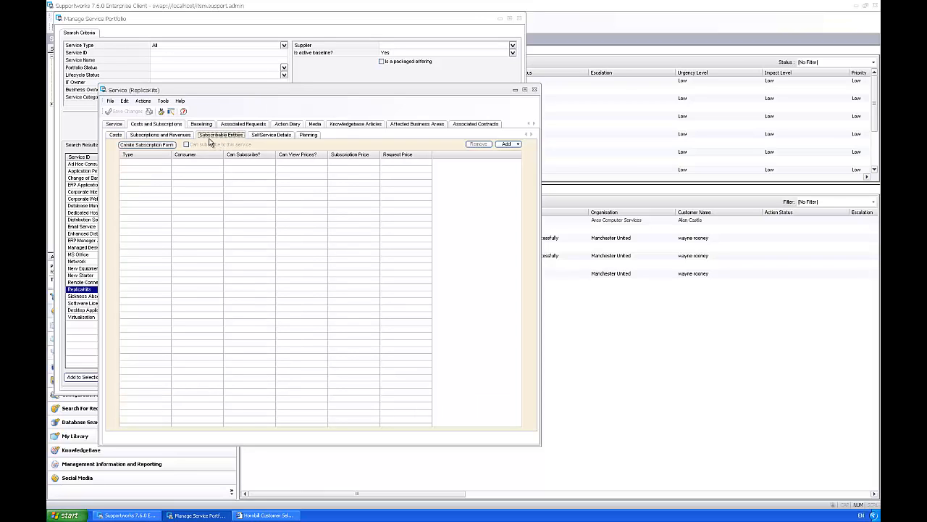
left_click(180, 137)
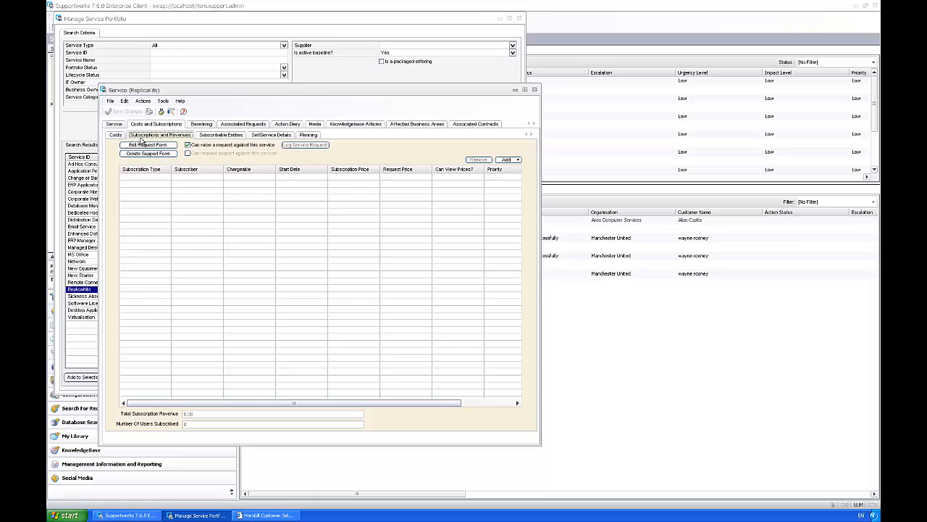
left_click(221, 135)
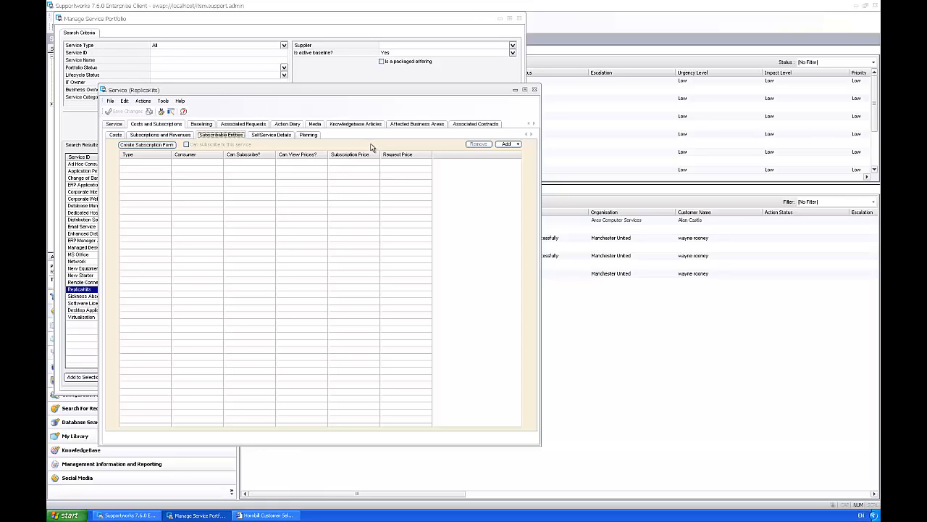
Step: Add the customer, found by a first-name search, as a Replica Kits subscribable entity
left_click(507, 143)
left_click(500, 153)
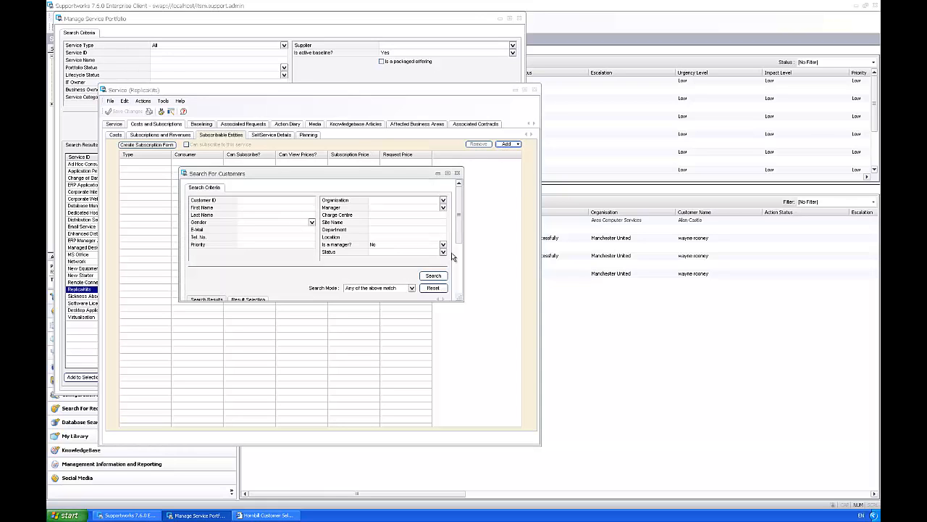
left_click(277, 207)
left_click(433, 276)
left_click_drag(461, 224, 464, 284)
left_click(400, 285)
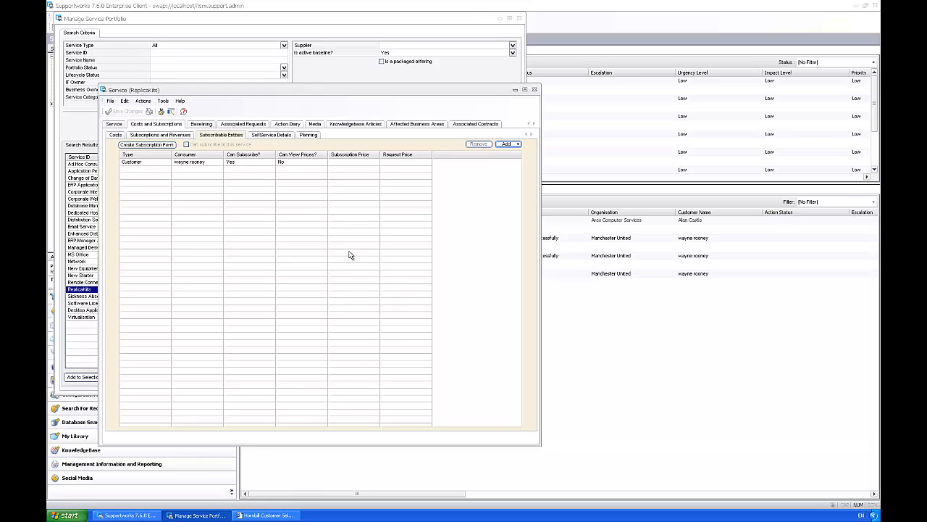
Step: Check the customer's Service Permissions: may subscribe, cannot view prices
double_click(162, 163)
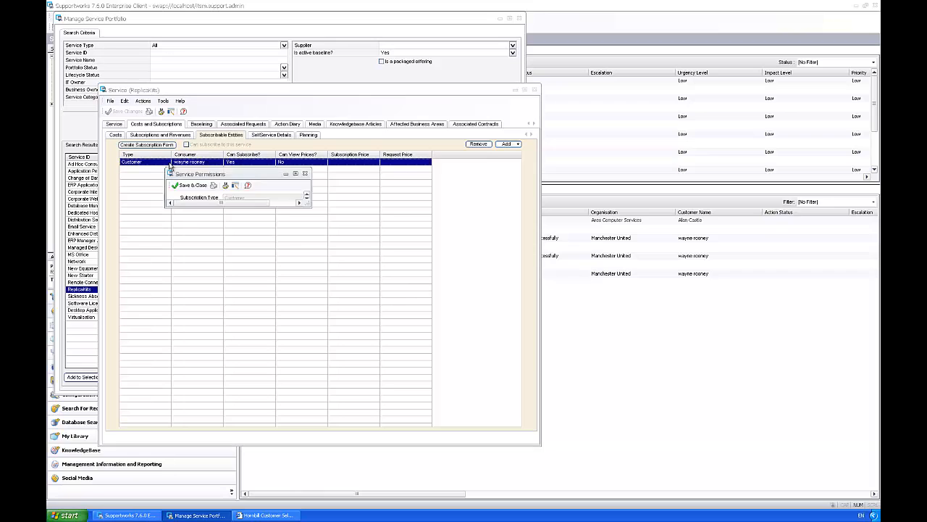
left_click_drag(301, 207, 478, 304)
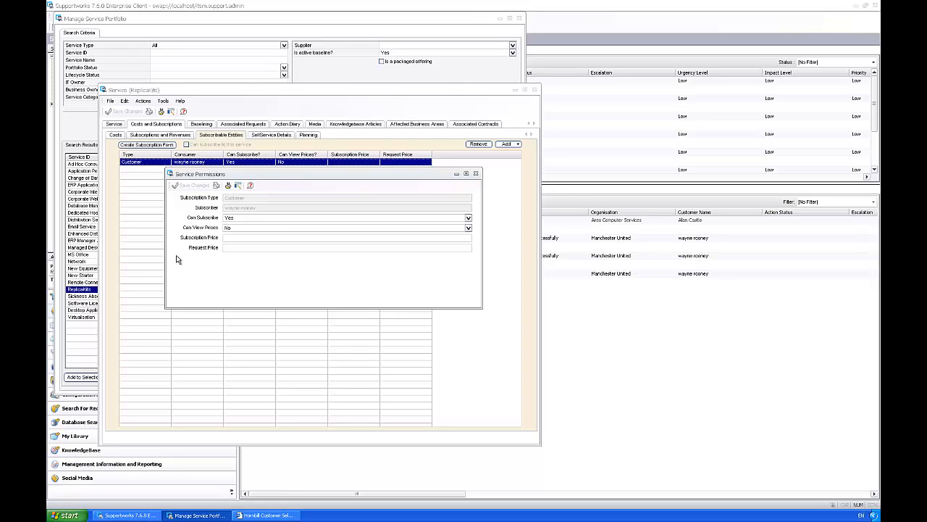
left_click(475, 174)
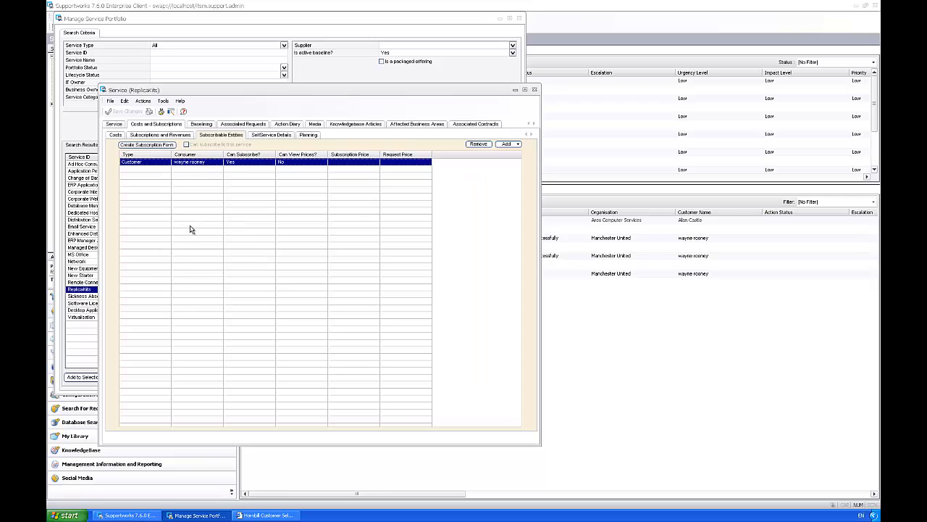
Step: Start a subscription form with owner Administrator and the KitQuestions wizard
left_click(147, 145)
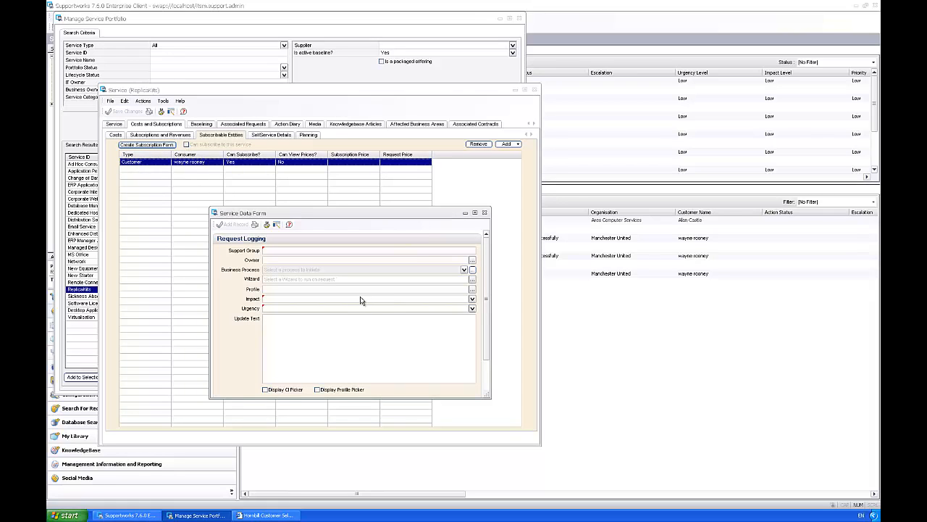
left_click(471, 259)
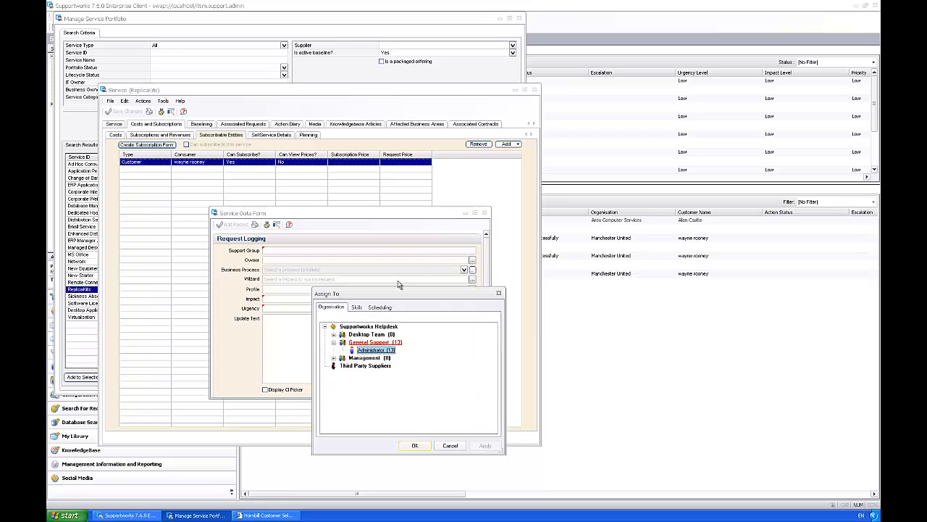
left_click(419, 446)
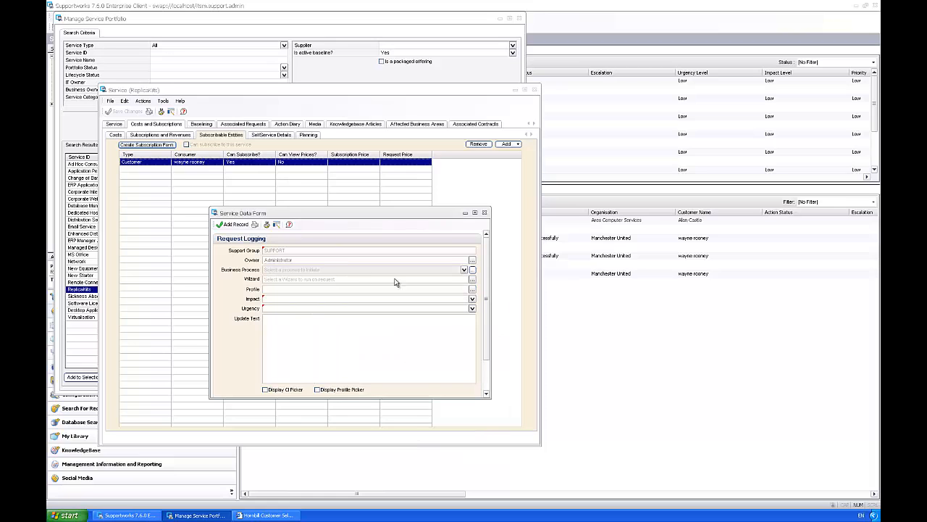
left_click(471, 279)
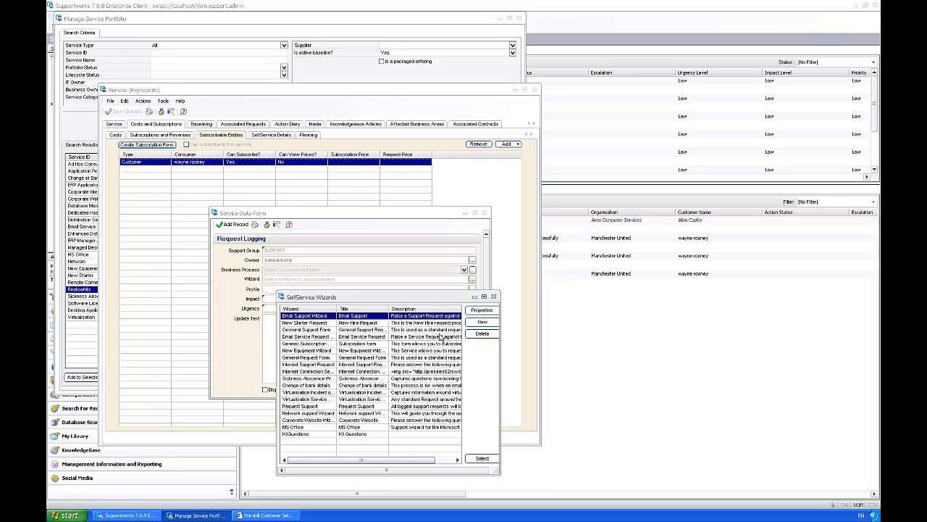
left_click(297, 433)
left_click(482, 458)
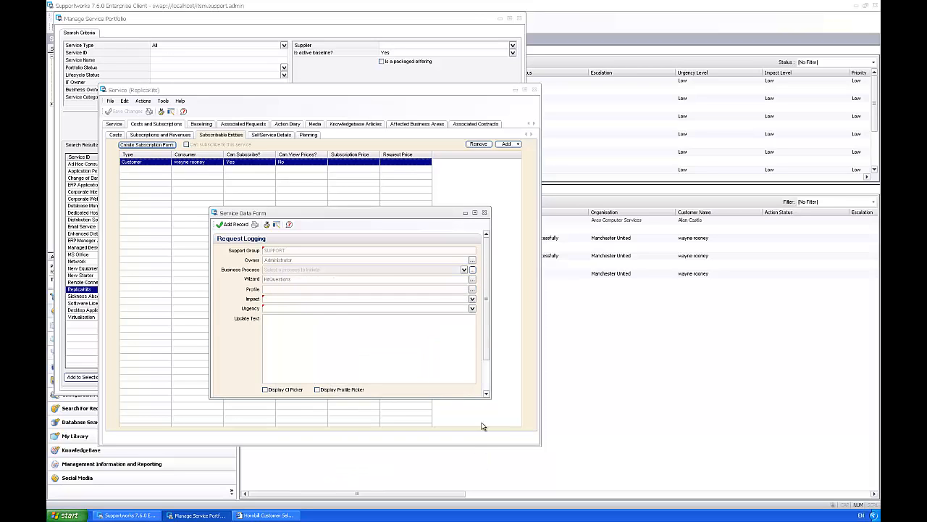
Step: Set the form's Impact and Urgency to Low and add the record
left_click(471, 298)
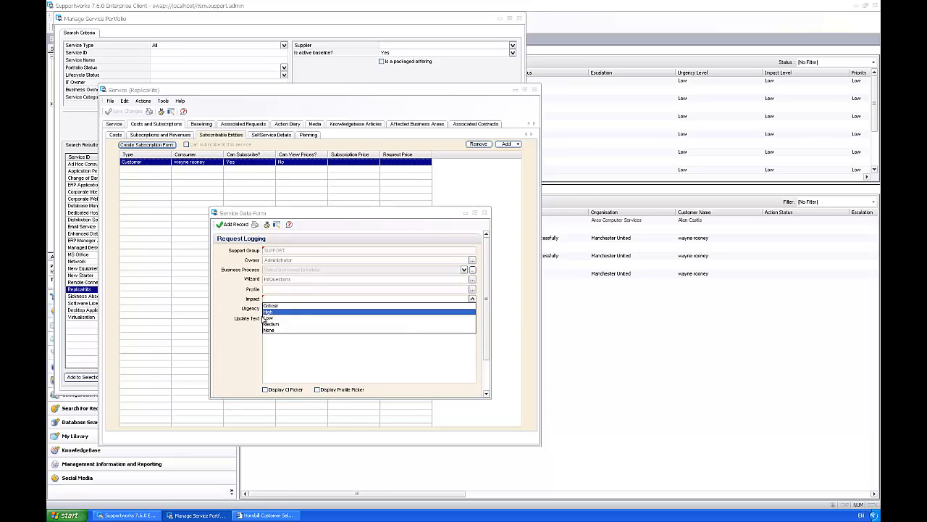
left_click(308, 316)
left_click(472, 308)
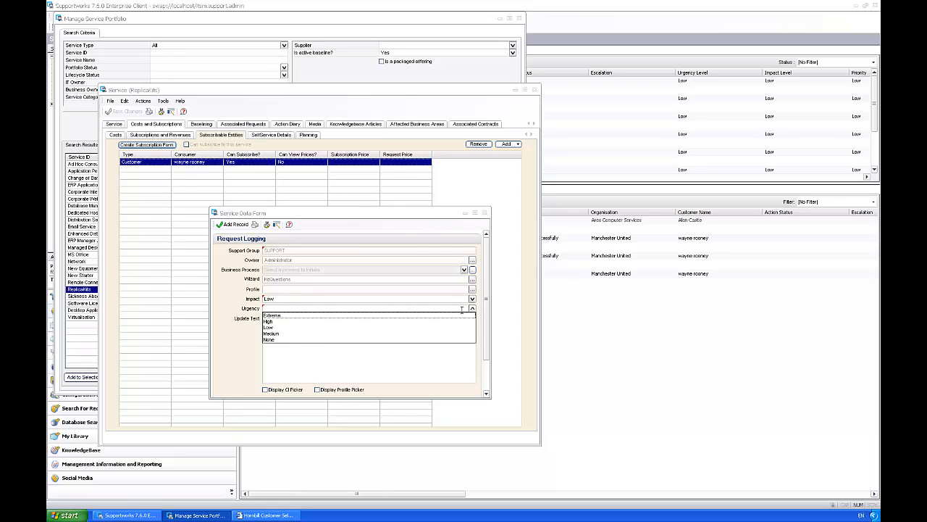
left_click(282, 327)
mouse_move(485, 299)
left_mouse_down()
mouse_move(486, 342)
mouse_move(486, 272)
mouse_move(487, 328)
mouse_move(487, 294)
left_mouse_up()
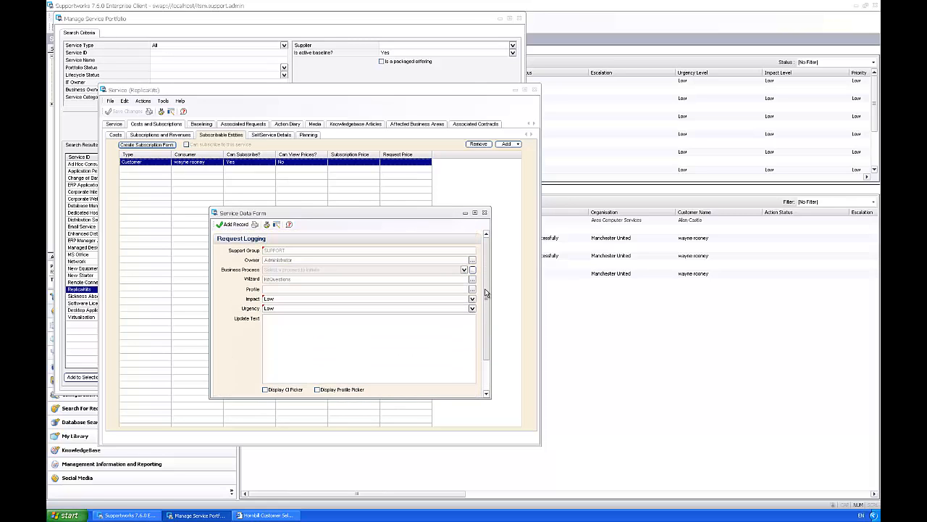
left_click(234, 224)
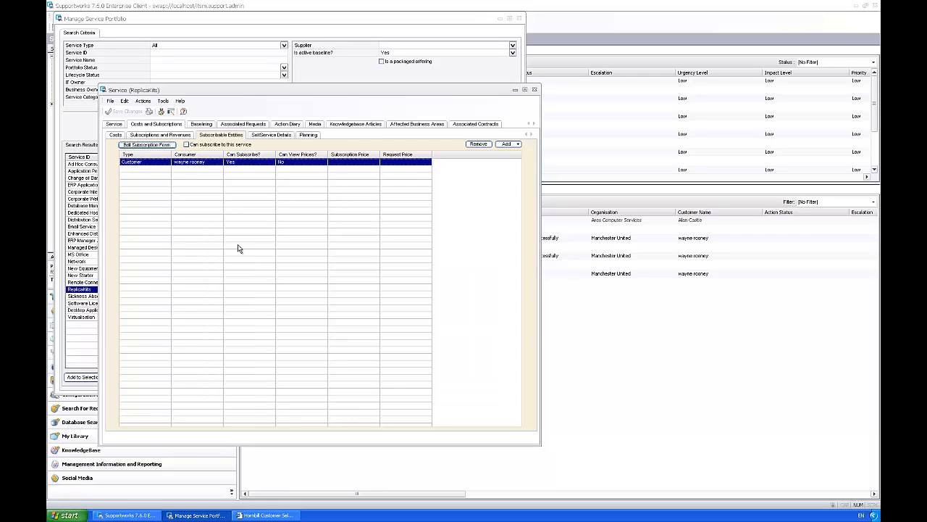
Step: Tick 'Can subscribe to this service' for Replica Kits and save the changes
left_click(188, 145)
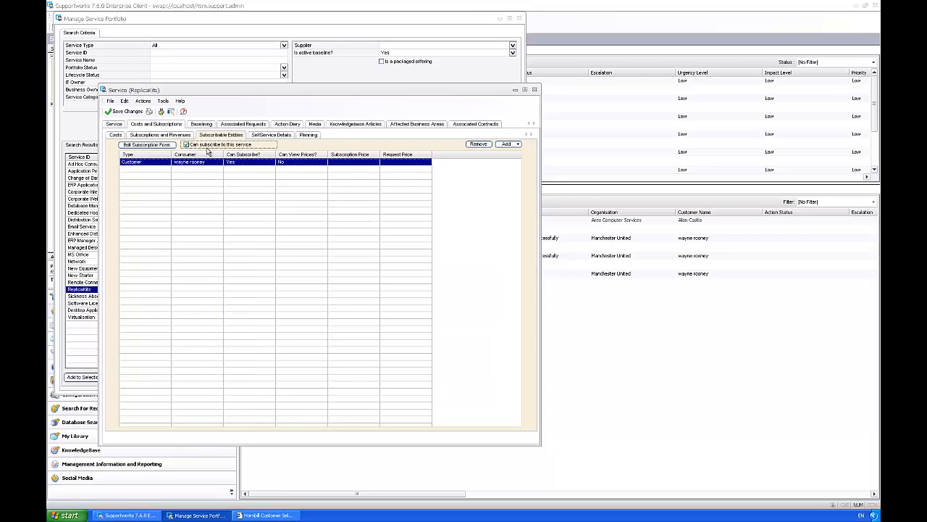
left_click(129, 112)
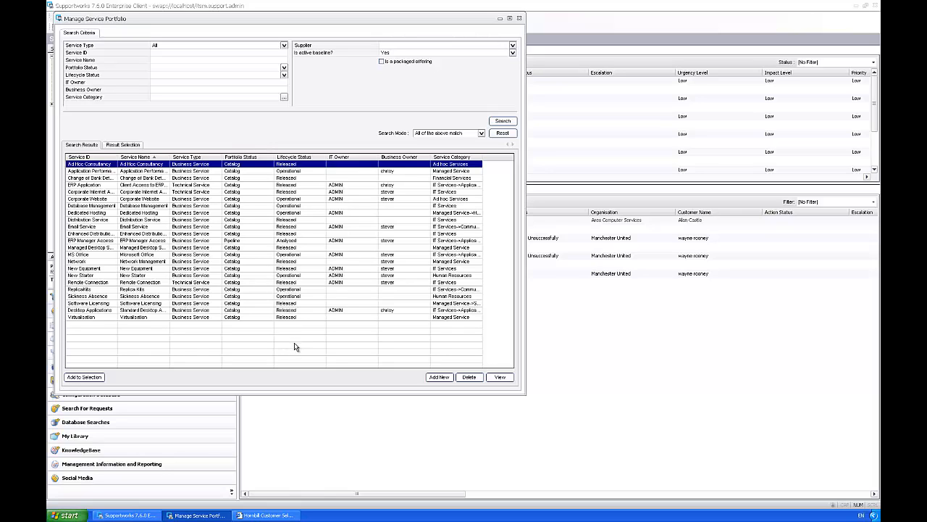
Step: Log in to the portal and expand IT Services > Communications and Managed Services > Software in My Services
left_click(288, 517)
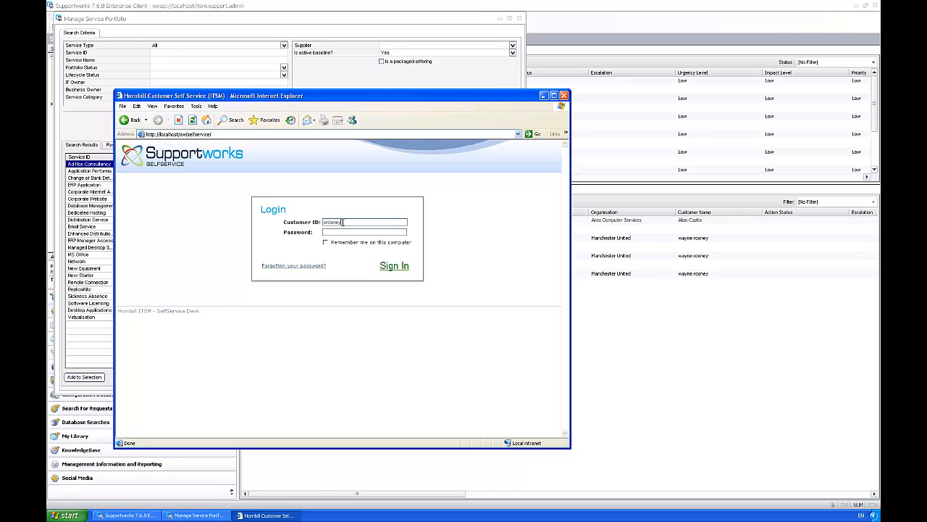
key("Return")
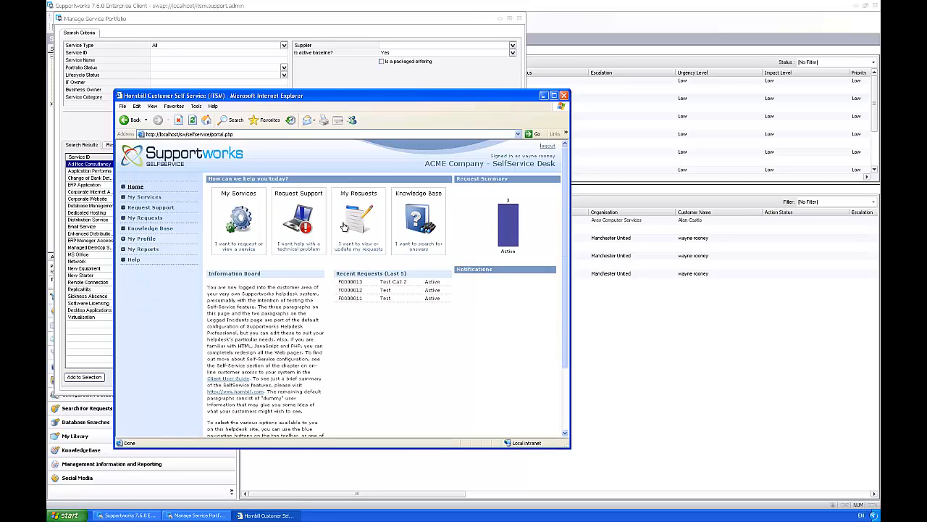
left_click(145, 199)
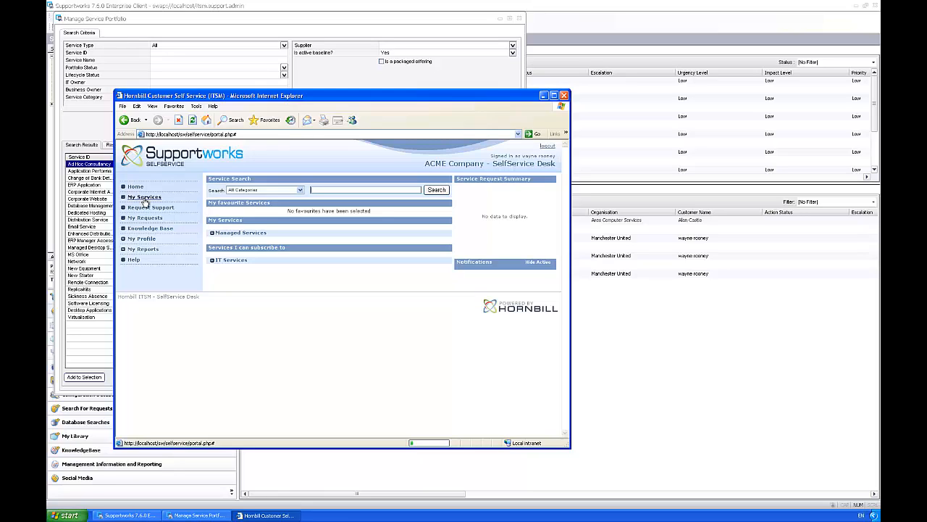
left_click(212, 260)
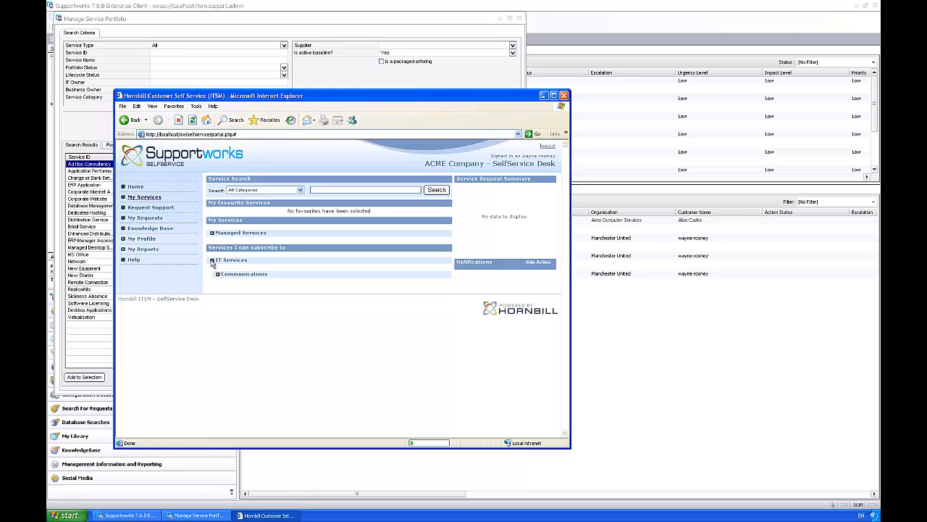
left_click(217, 274)
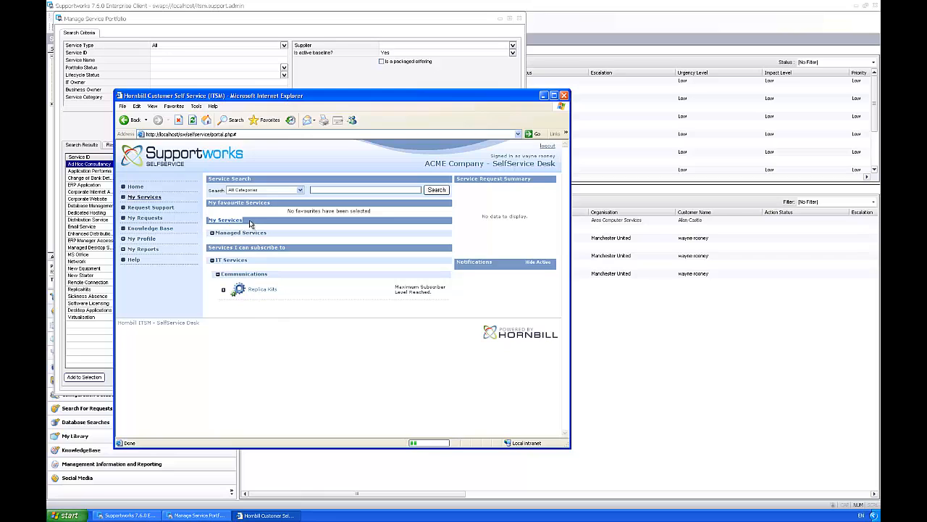
left_click(212, 233)
left_click(218, 247)
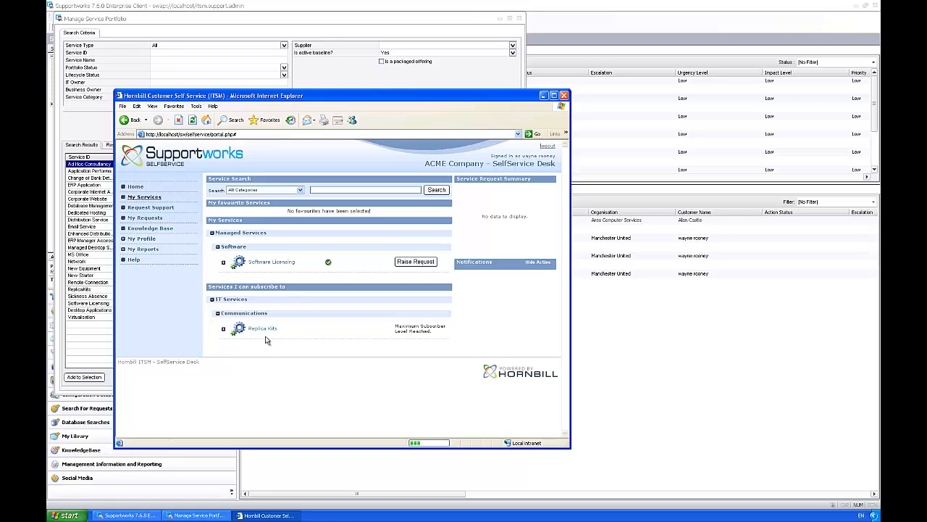
Step: Highlight Replica Kits' Maximum Subscriber Level Reached note, then reopen its service record in the portfolio
left_click_drag(394, 325, 438, 335)
left_click(438, 335)
left_click_drag(397, 329, 436, 333)
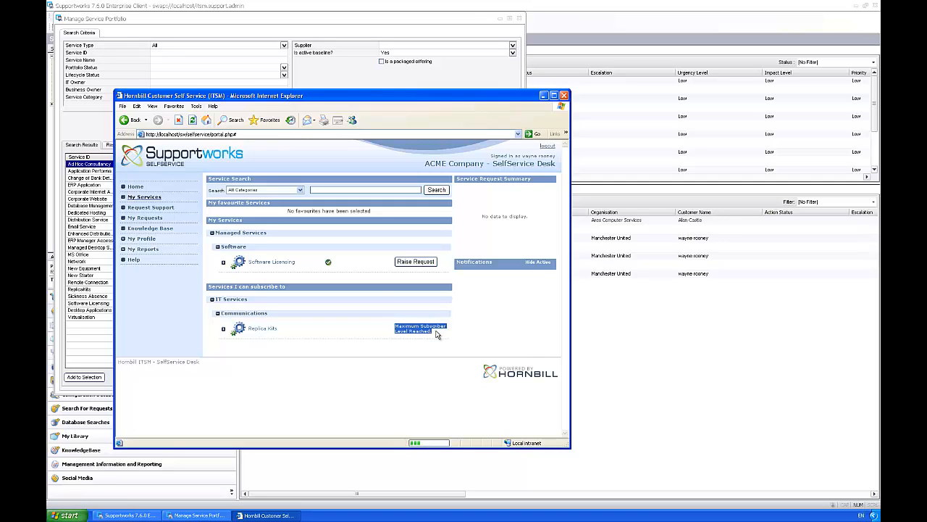
left_click(436, 334)
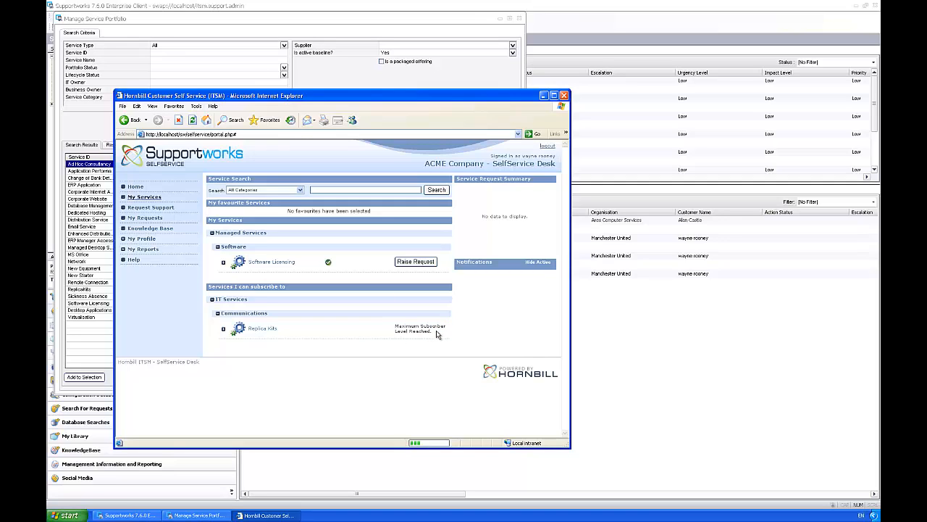
left_click(87, 337)
double_click(90, 290)
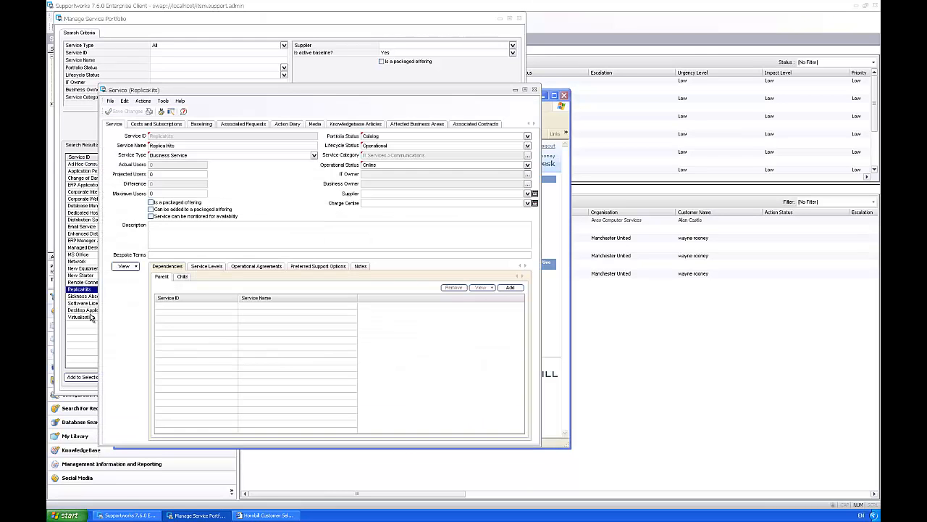
Step: Save Replica Kits' Maximum Users as 1000 and log the customer out of the portal
left_click(157, 193)
left_click(124, 112)
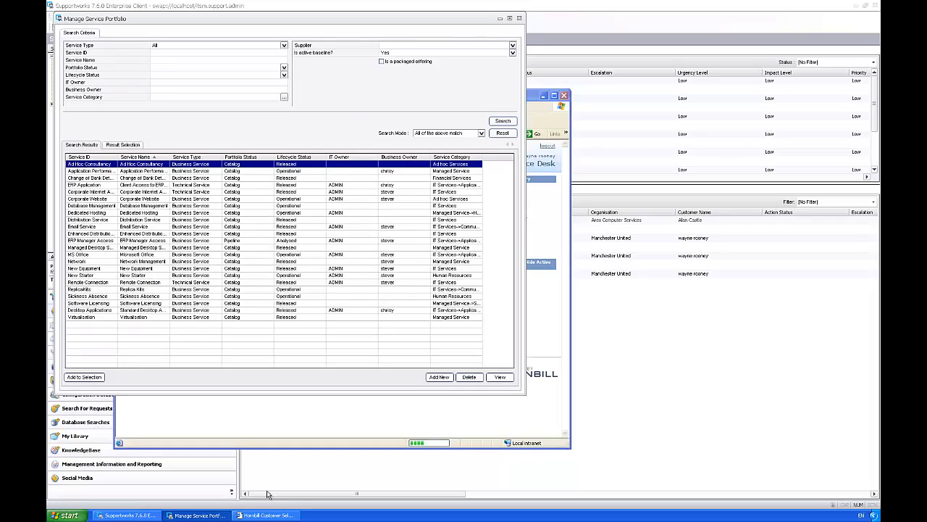
left_click(267, 515)
left_click(548, 145)
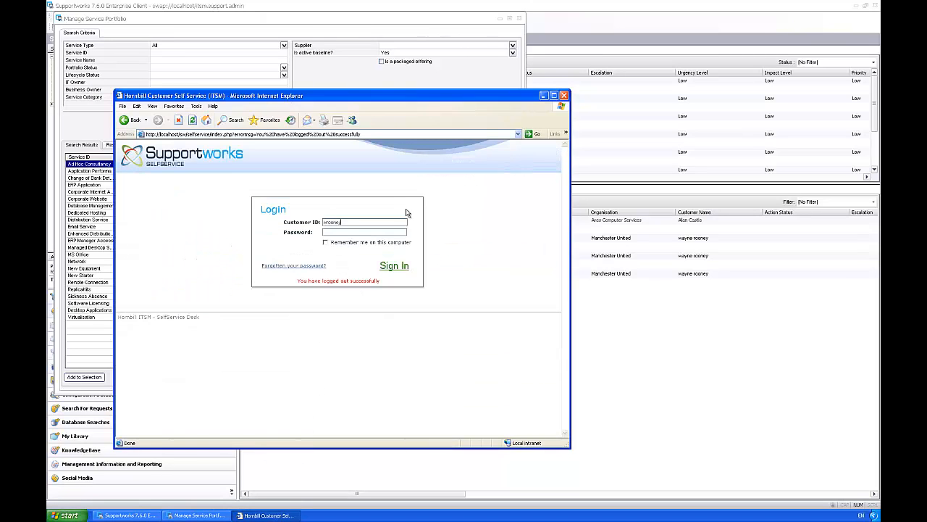
Step: Sign in as the customer, expand IT Services > Communications and subscribe to Replica Kits
key("Return")
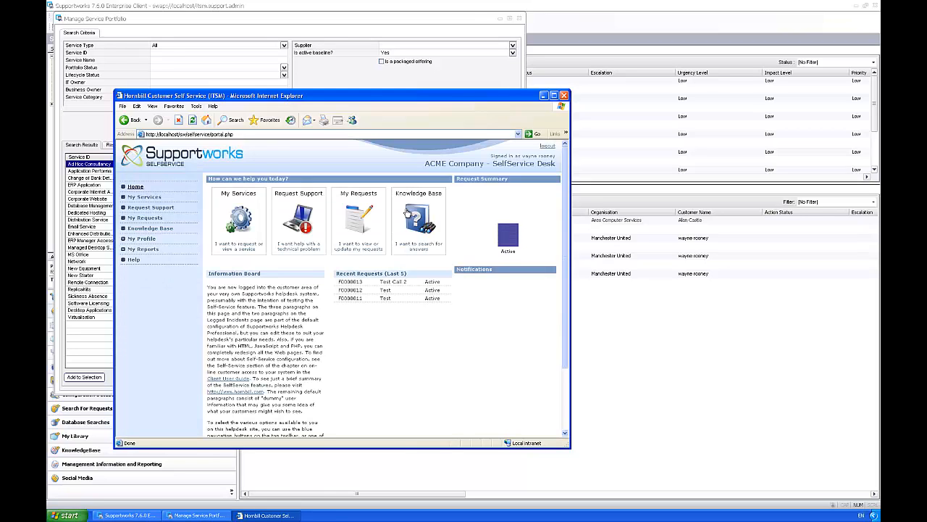
left_click(149, 200)
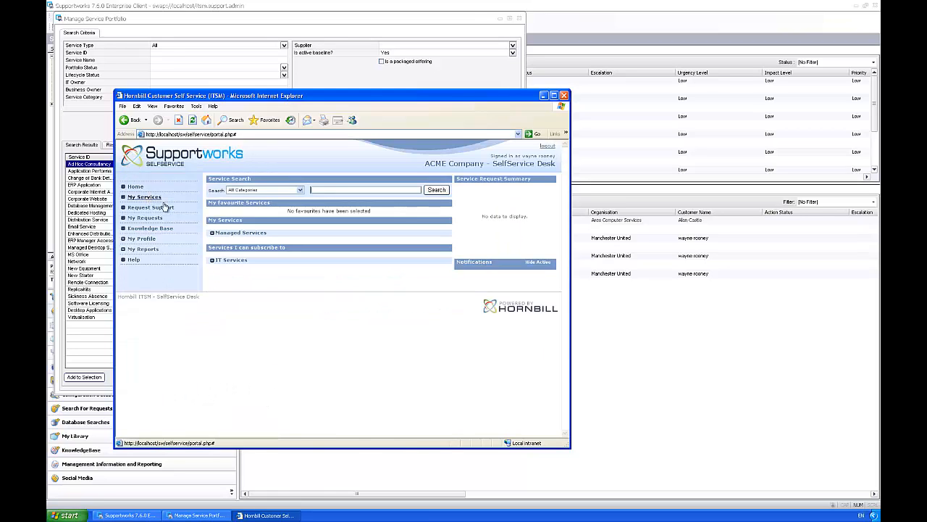
left_click(212, 260)
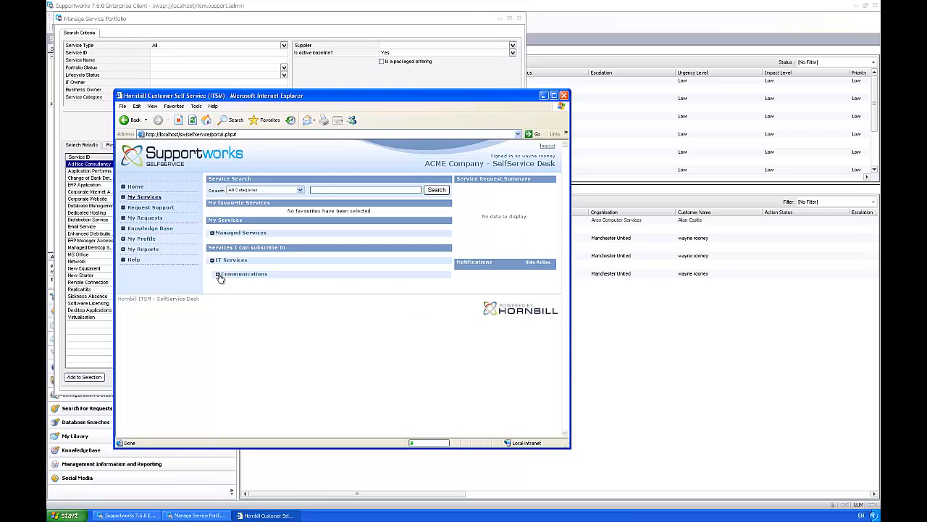
left_click(219, 274)
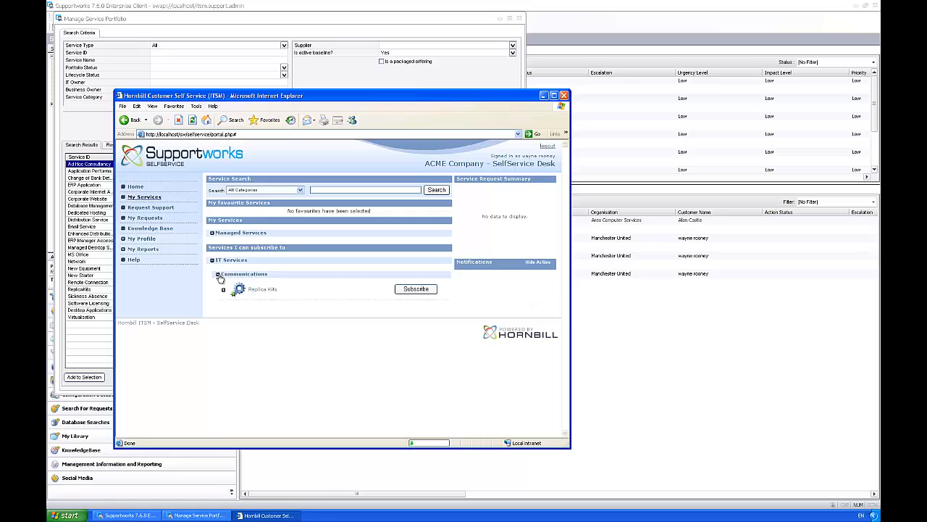
left_click(414, 292)
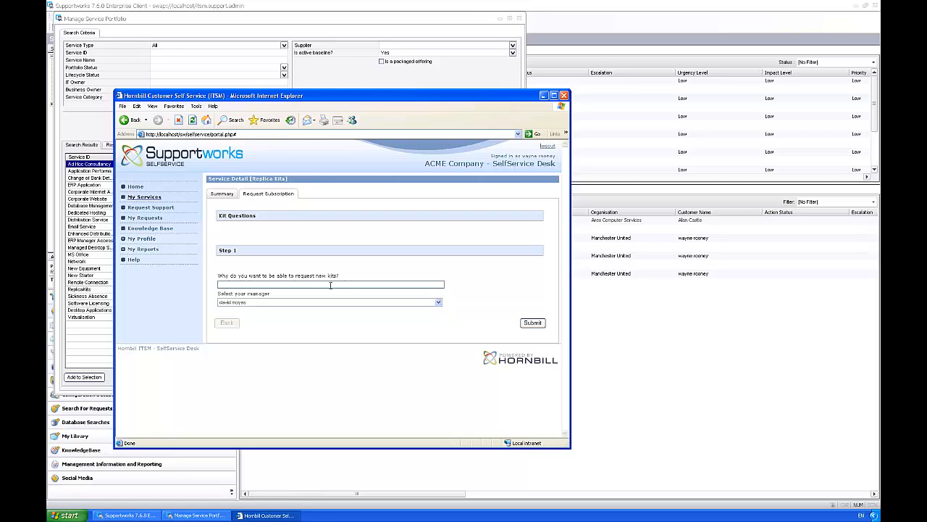
Step: Submit the request with reason 'I am a player and need one for training.' and the customer's manager
type("I am a player and need one for training.")
left_click(279, 302)
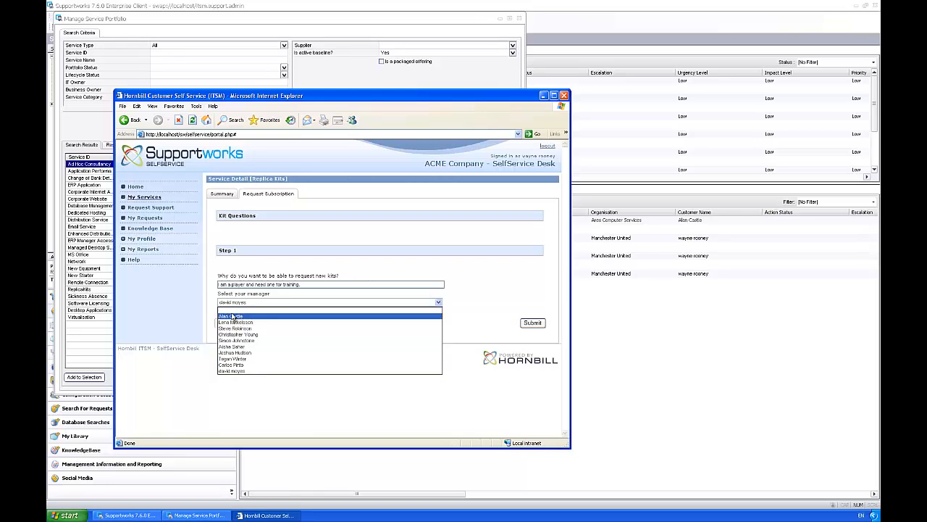
left_click(234, 370)
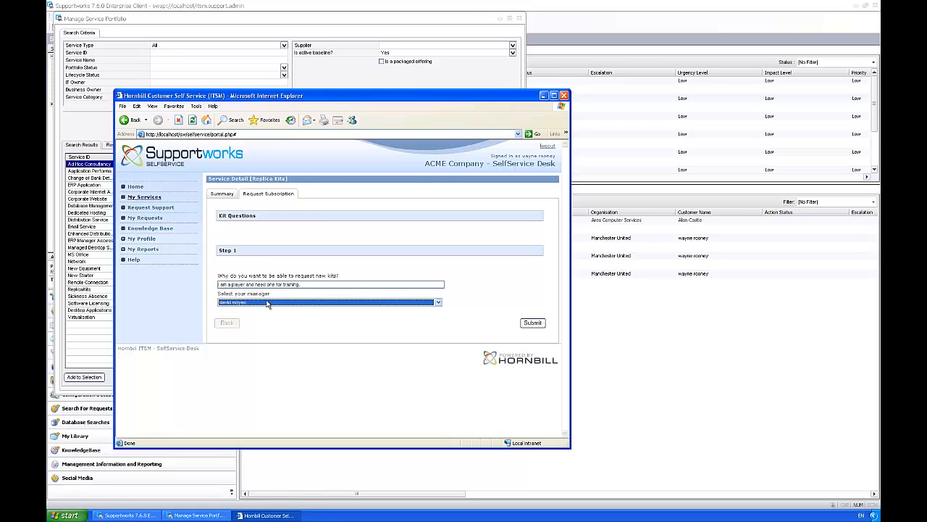
left_click(534, 324)
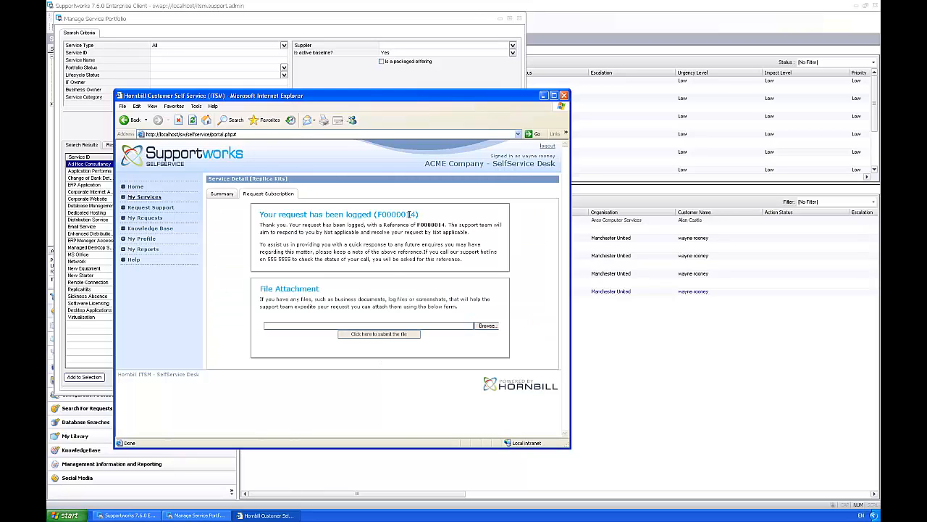
left_click_drag(407, 214, 418, 214)
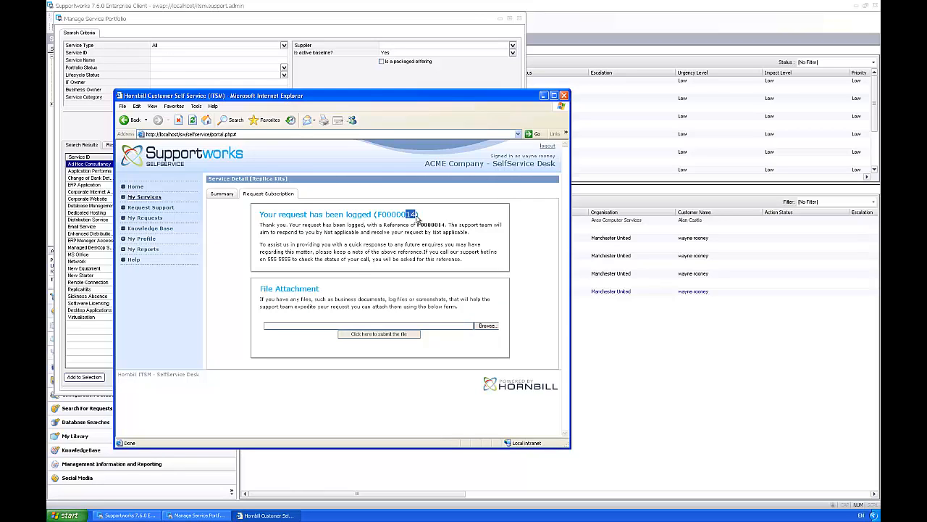
left_click(643, 376)
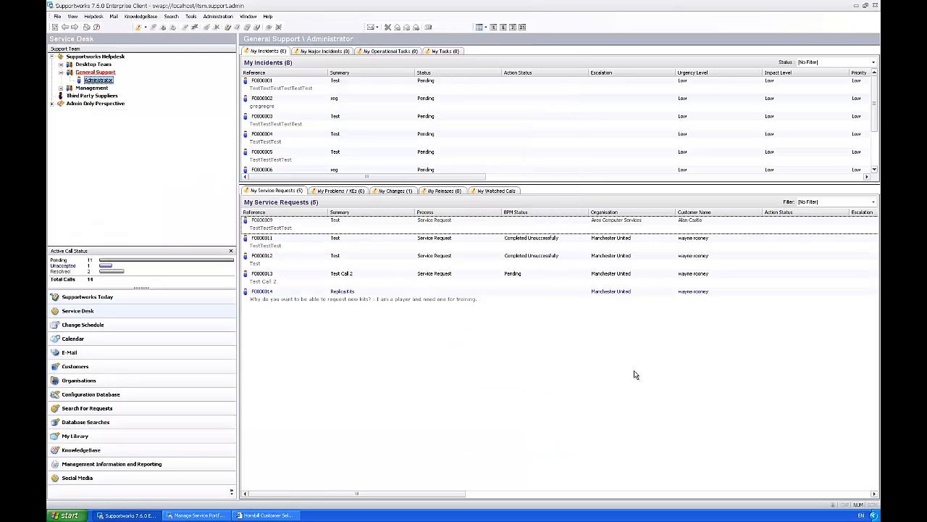
Step: Open the new Replica Kits request and review its Original Description, Call Diary and Call Details
left_click(289, 301)
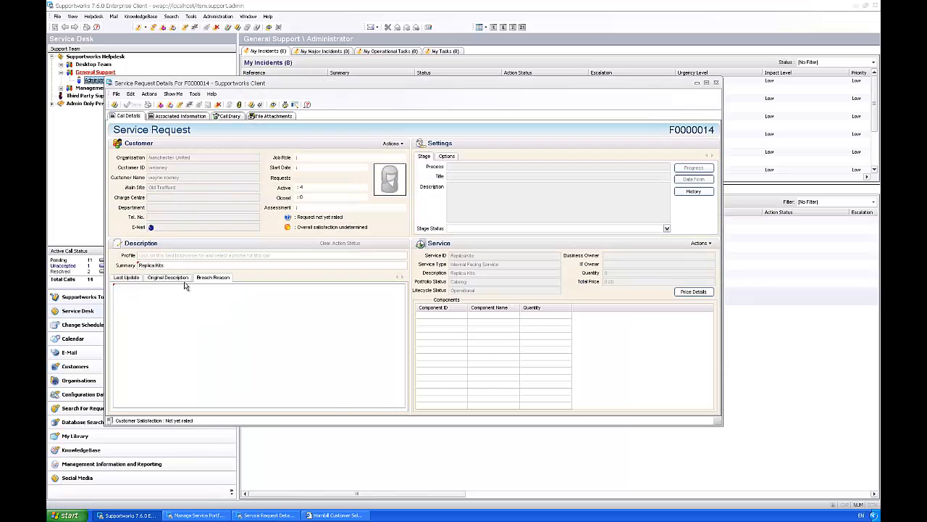
left_click(182, 278)
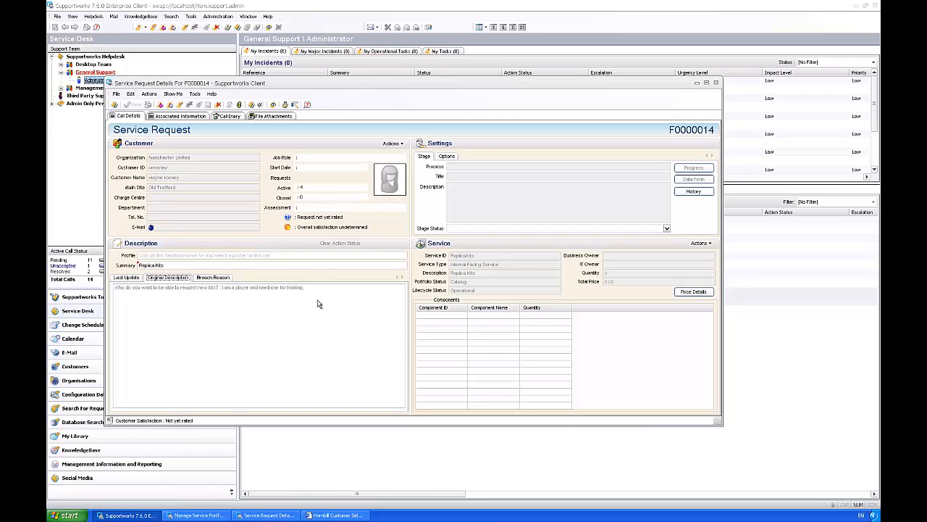
mouse_move(307, 288)
left_mouse_down()
mouse_move(116, 293)
mouse_move(308, 289)
left_mouse_up()
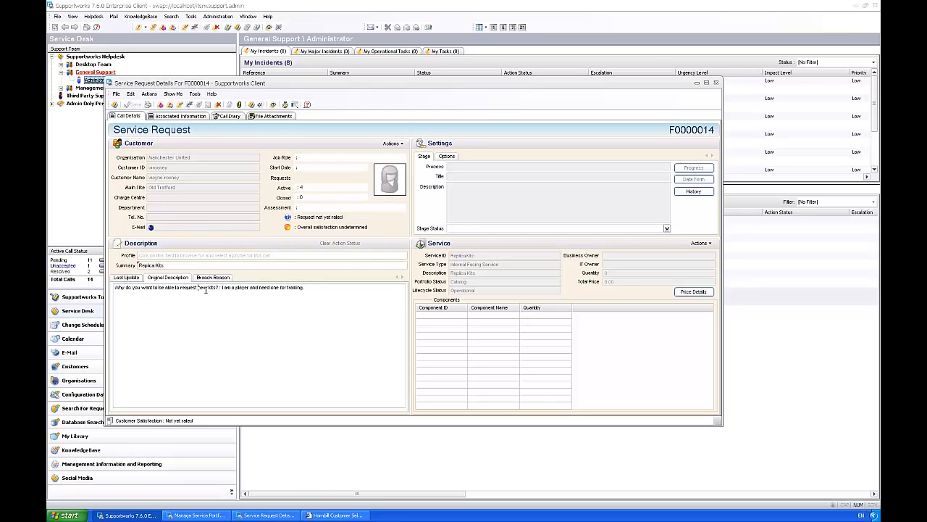
left_click(229, 116)
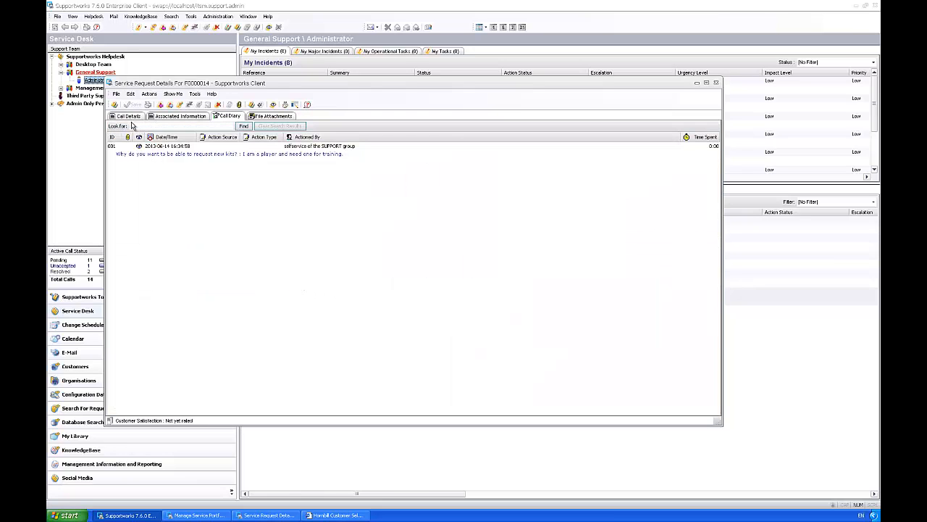
left_click(129, 117)
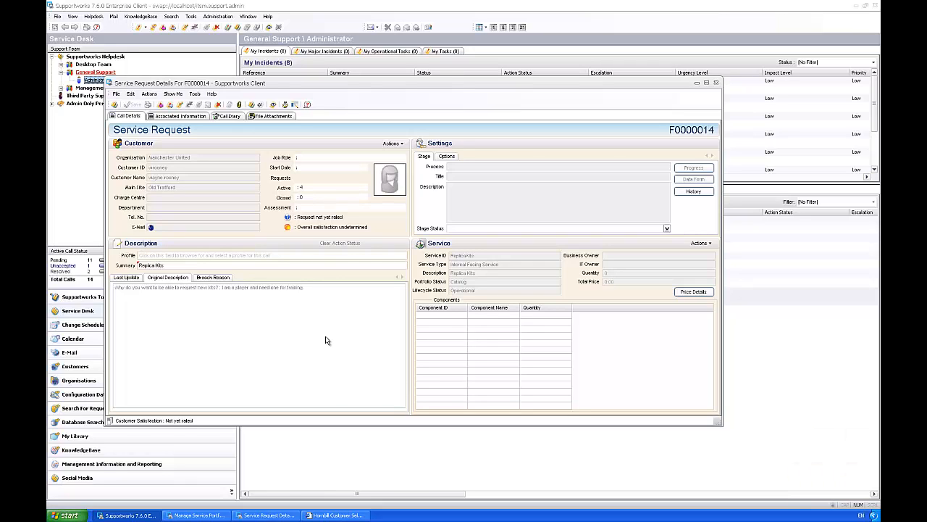
left_click(220, 515)
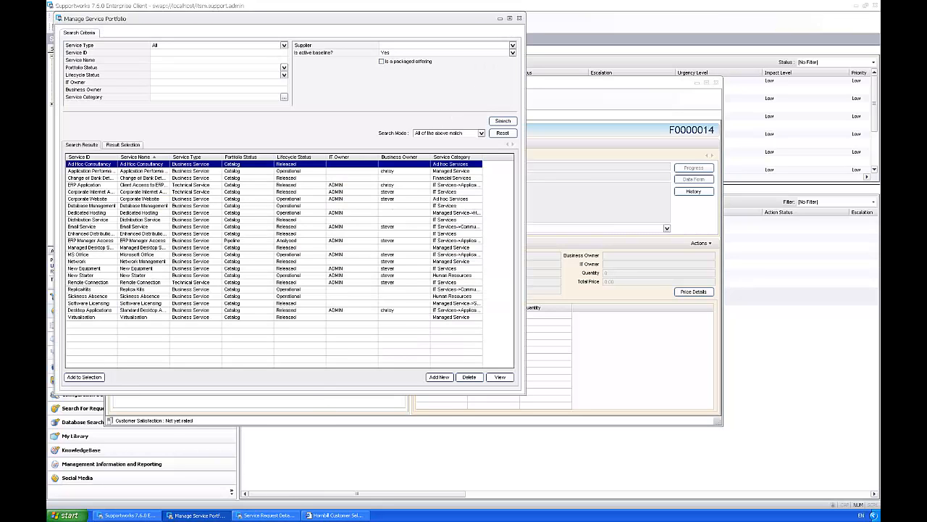
Step: Close the service request details and reopen the Replica Kits service record
left_click(268, 514)
left_click(715, 82)
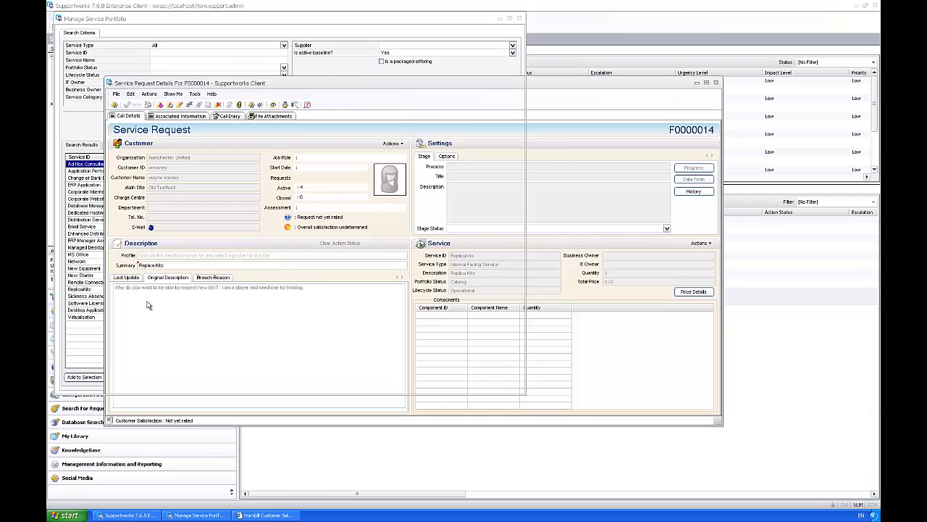
left_click(90, 310)
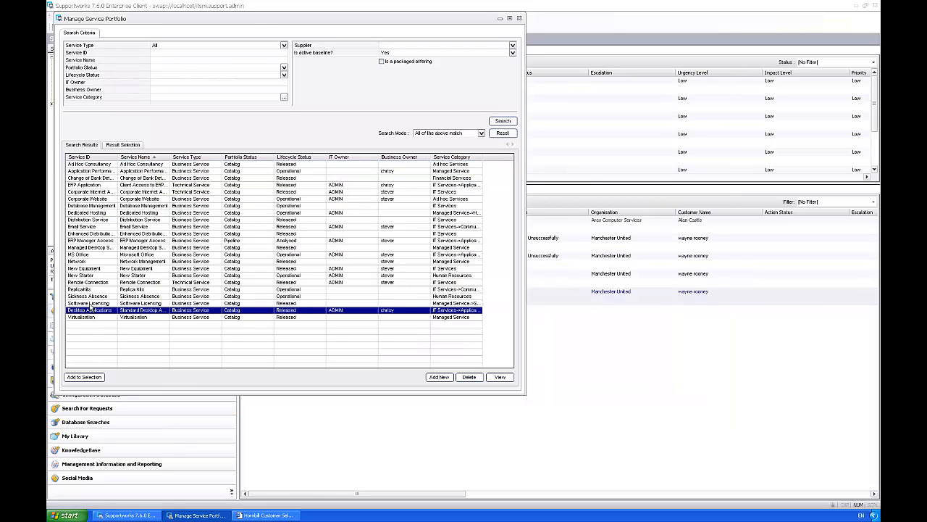
double_click(85, 289)
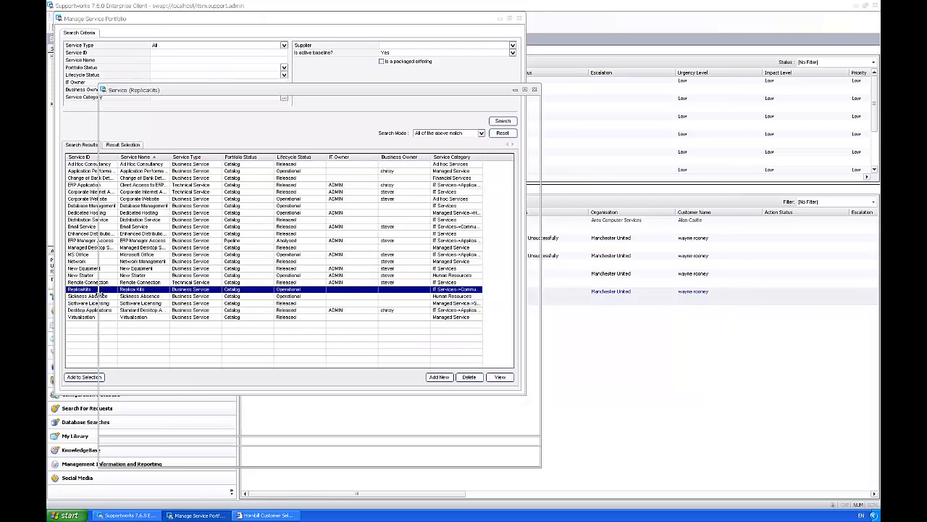
Step: Compare the Subscriptions and Revenues and Subscribable Entities lists, then show the Add subscriber options
left_click(166, 126)
left_click(221, 136)
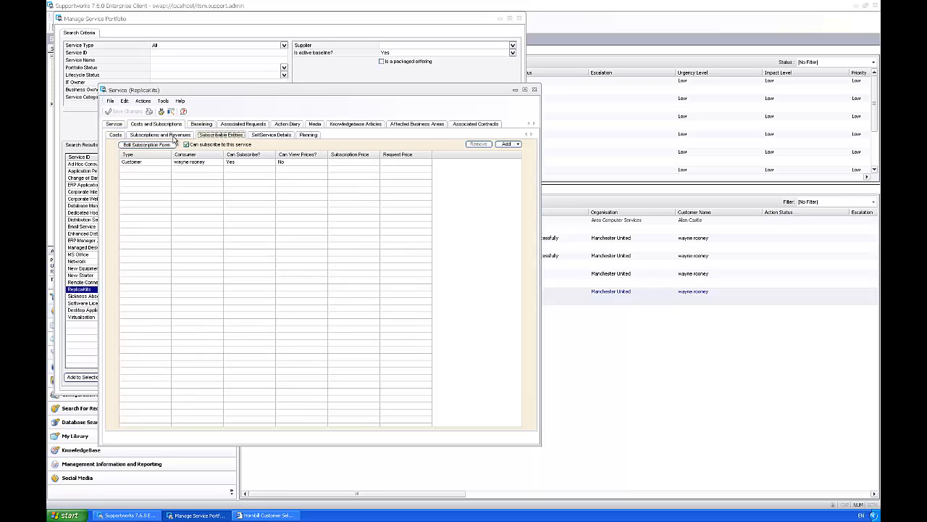
left_click(174, 137)
left_click(201, 137)
left_click(176, 136)
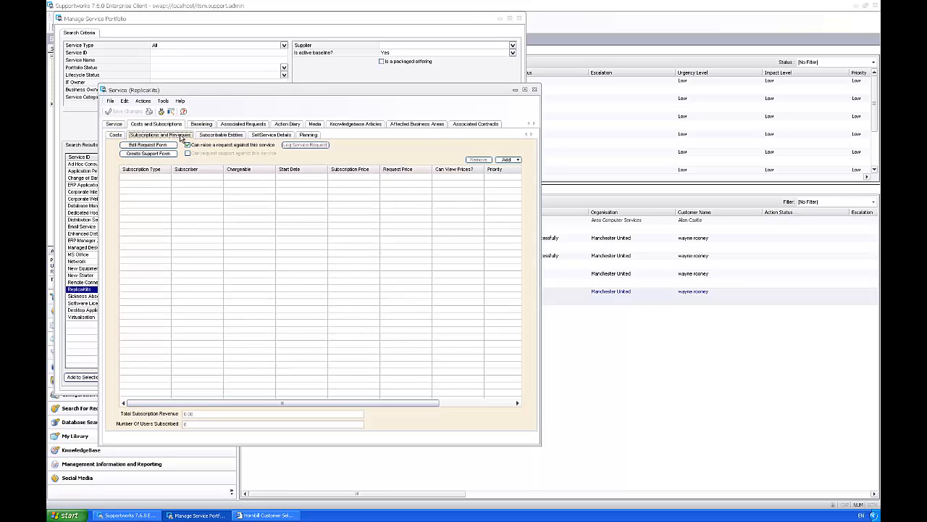
left_click(201, 137)
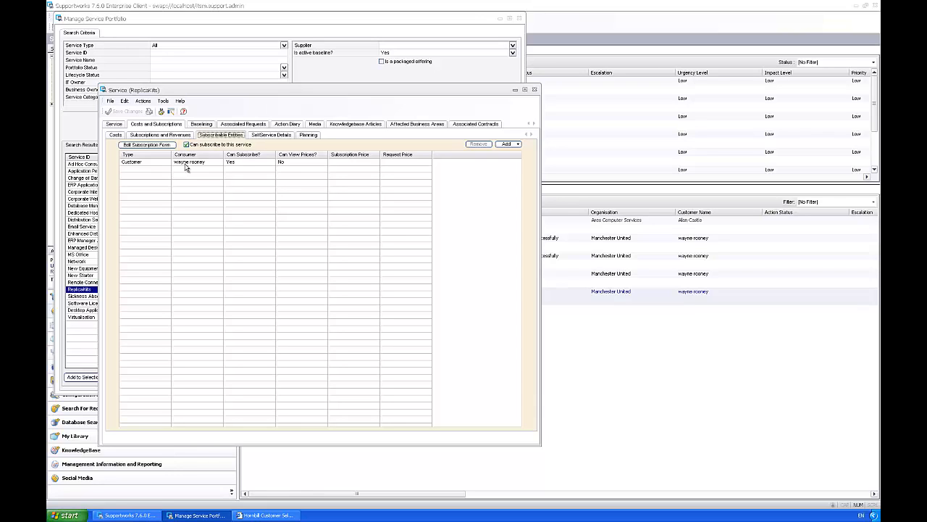
left_click(164, 135)
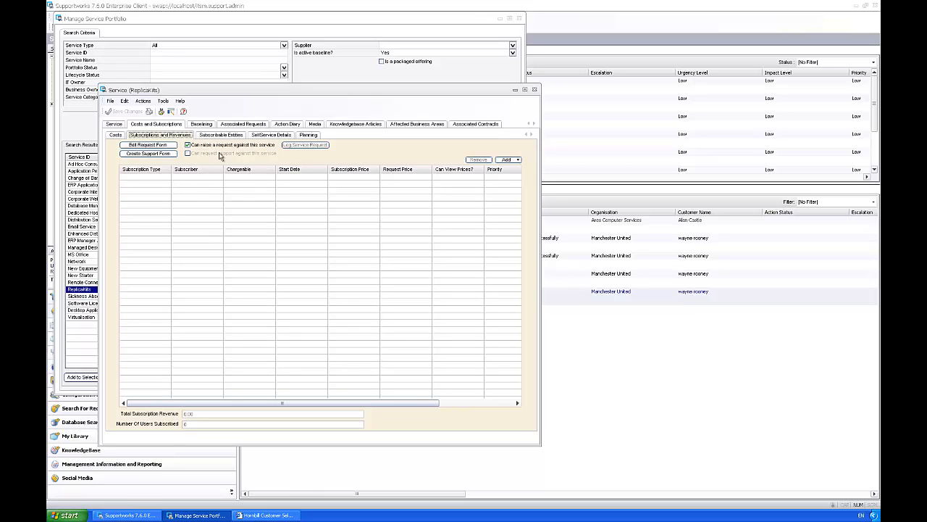
left_click(506, 161)
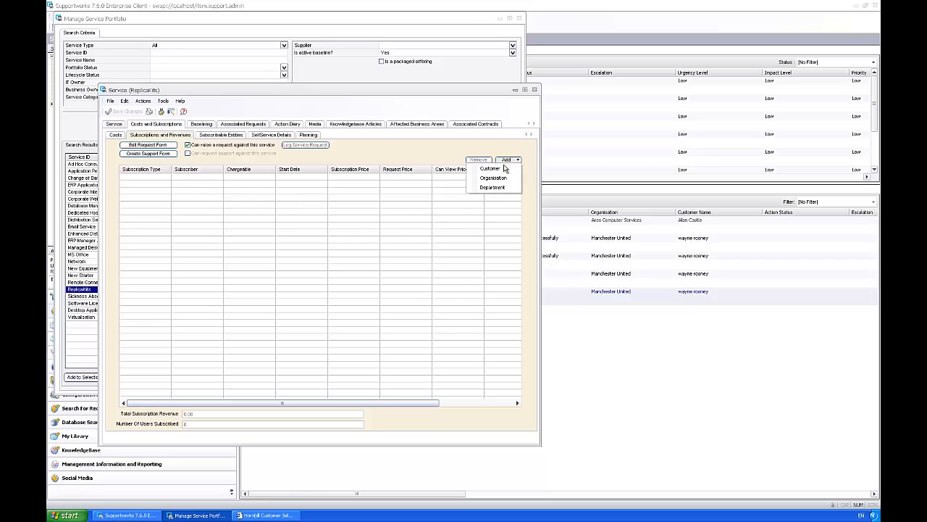
Step: Add the demo customer as a Replica Kits subscriber, found by first-name search
left_click(495, 172)
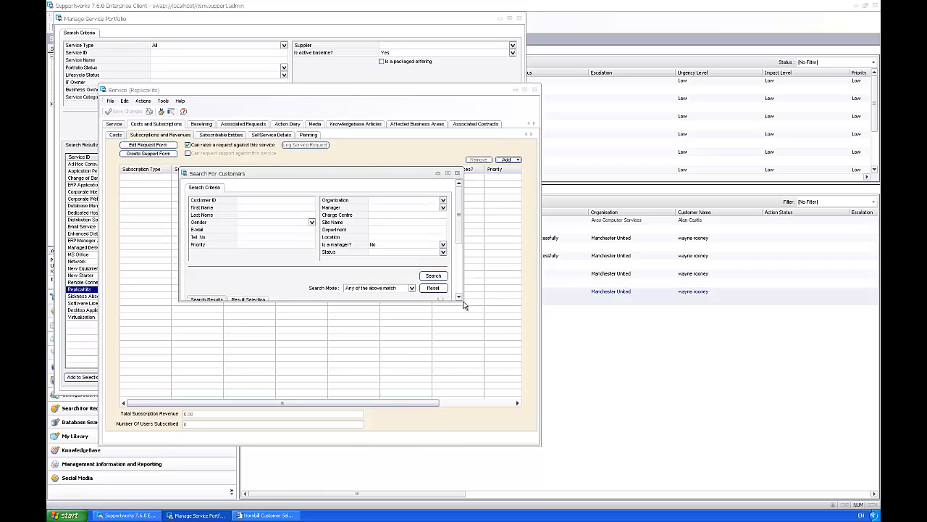
left_click_drag(463, 299, 546, 364)
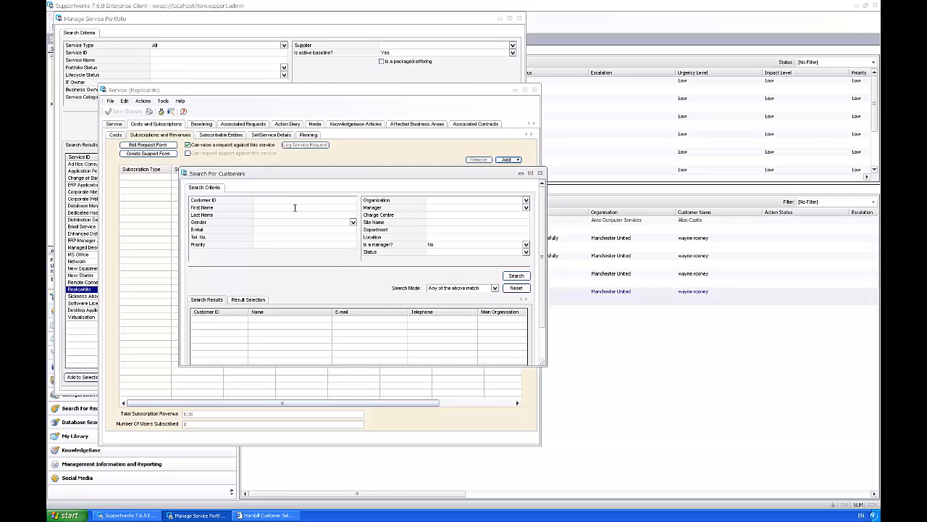
left_click(295, 208)
type("wayne")
left_click(516, 276)
scroll(539, 265, "down", 3)
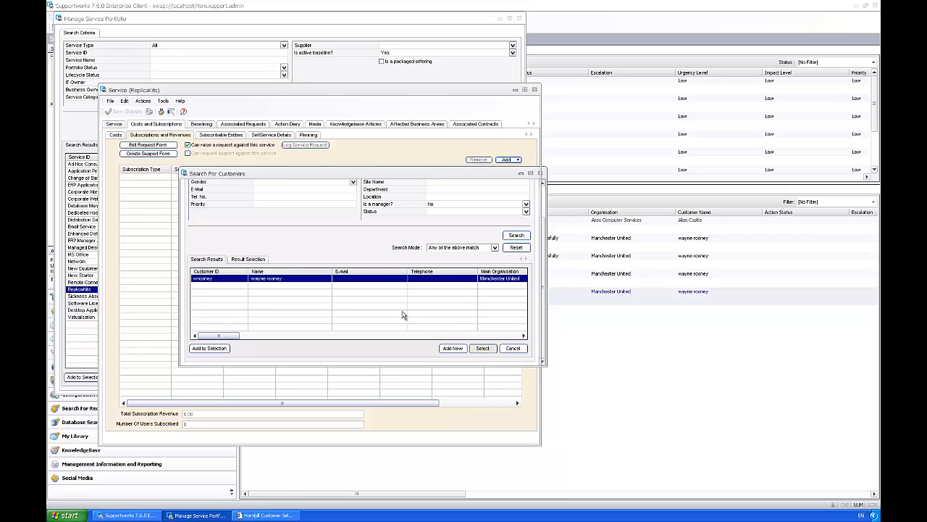
key("Return")
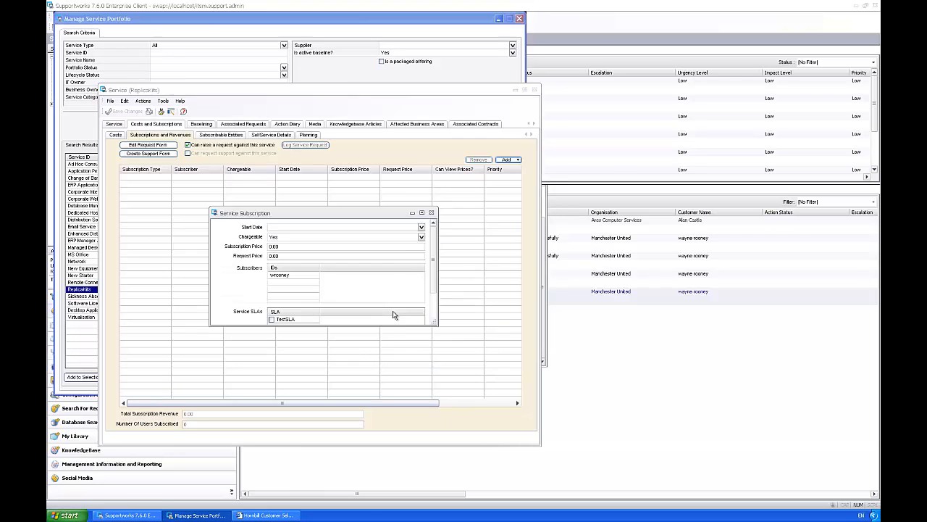
Step: Start the subscription on 14 June 2013, include TestSLA, and apply it
left_click(420, 229)
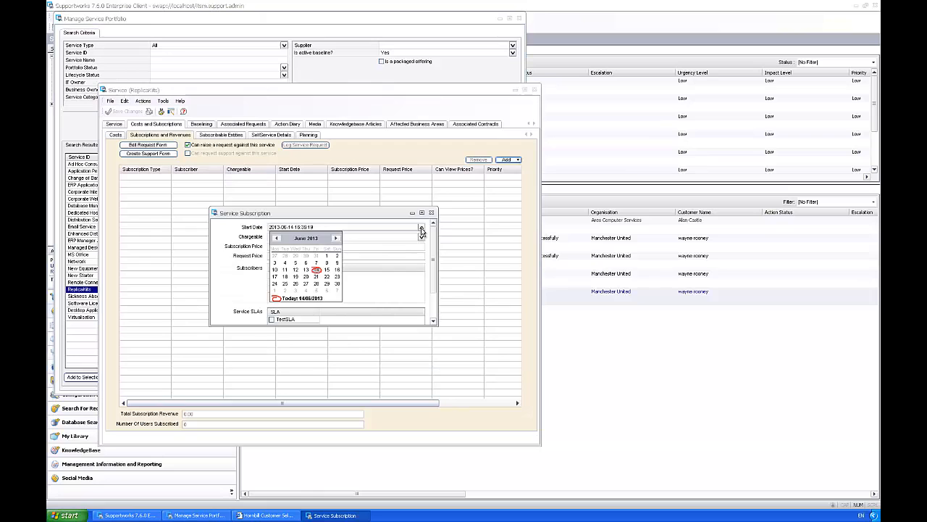
left_click(316, 269)
scroll(433, 289, "down", 3)
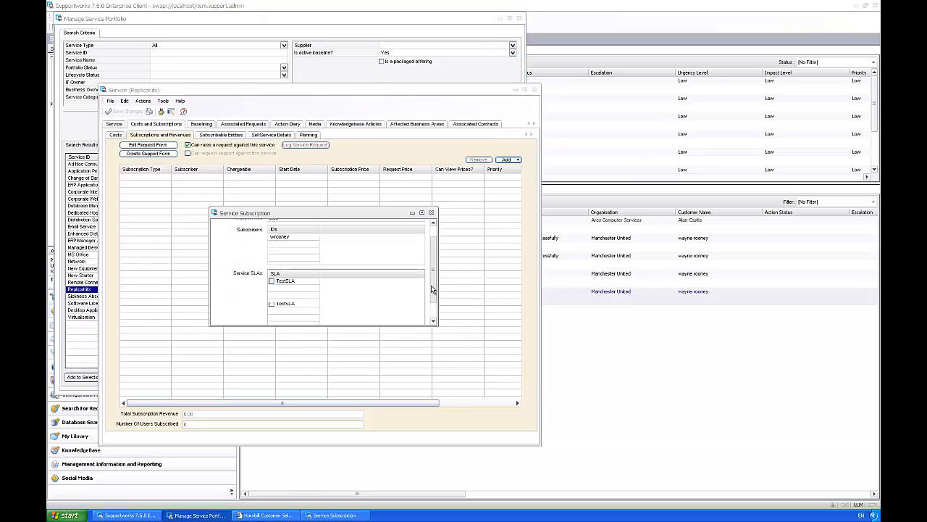
left_click(279, 281)
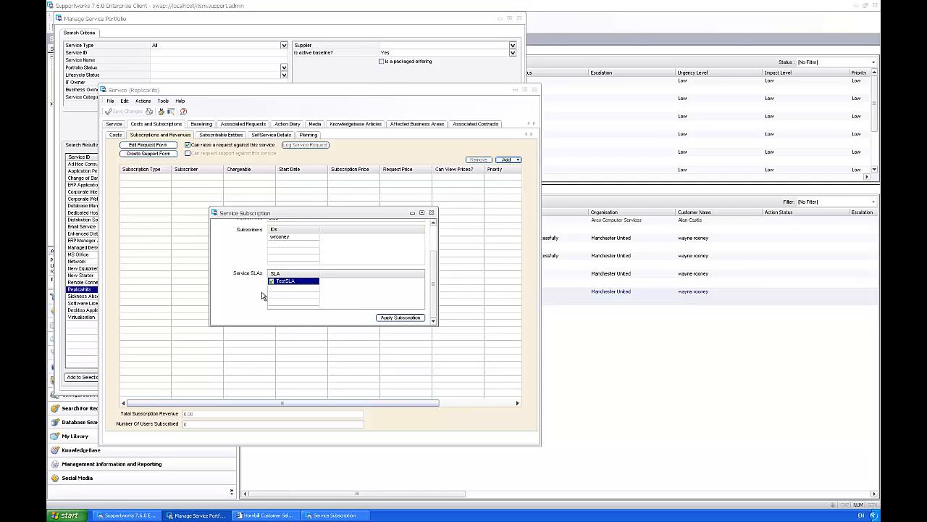
left_click(384, 322)
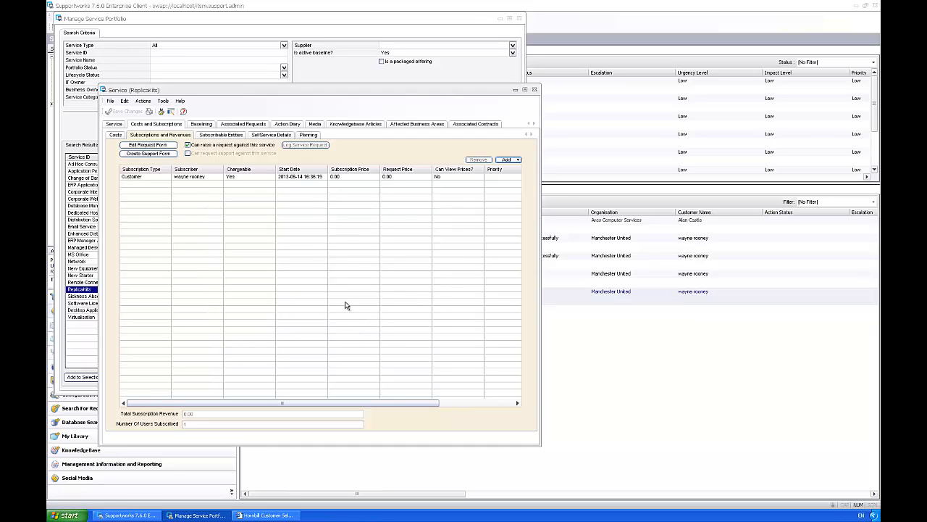
Step: Review the subscriptions list and select the customer's new subscription row
left_click(215, 137)
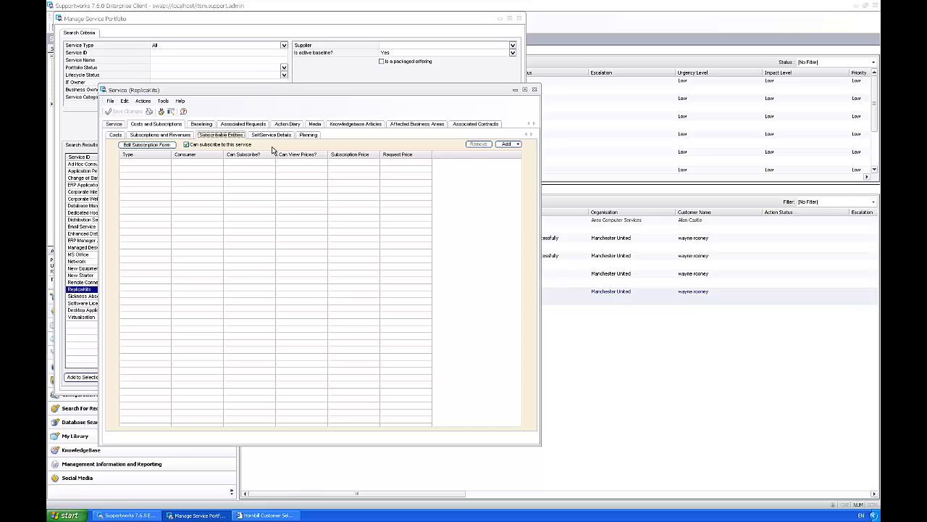
left_click(180, 136)
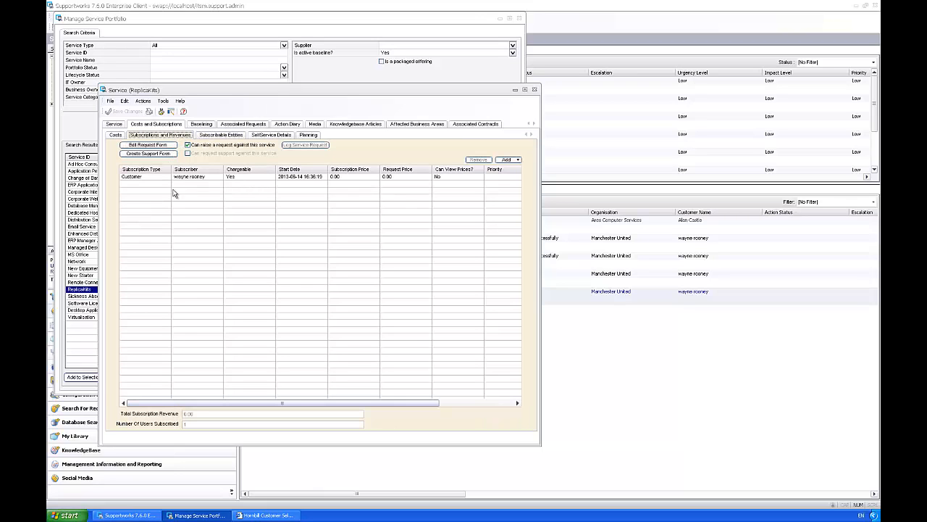
left_click(194, 178)
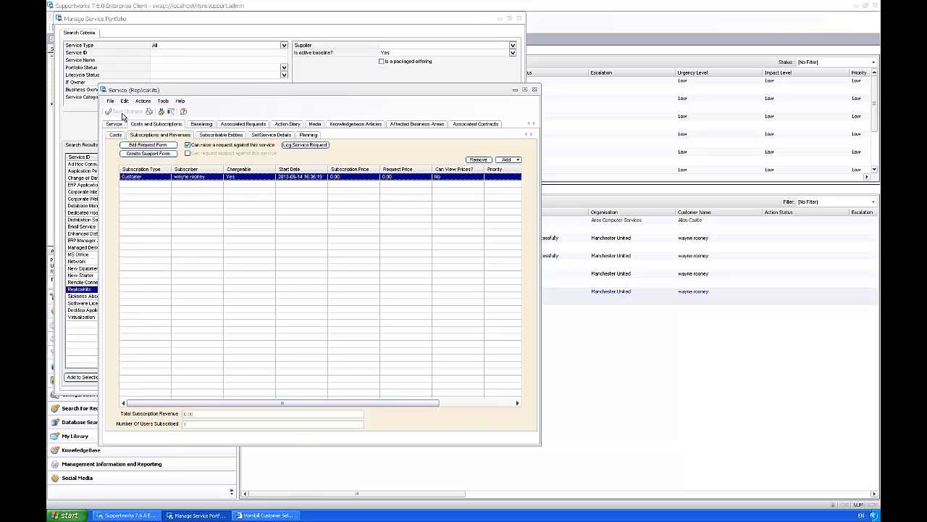
Step: Log out of the self-service portal and sign back in with the customer's login ID
left_click(283, 515)
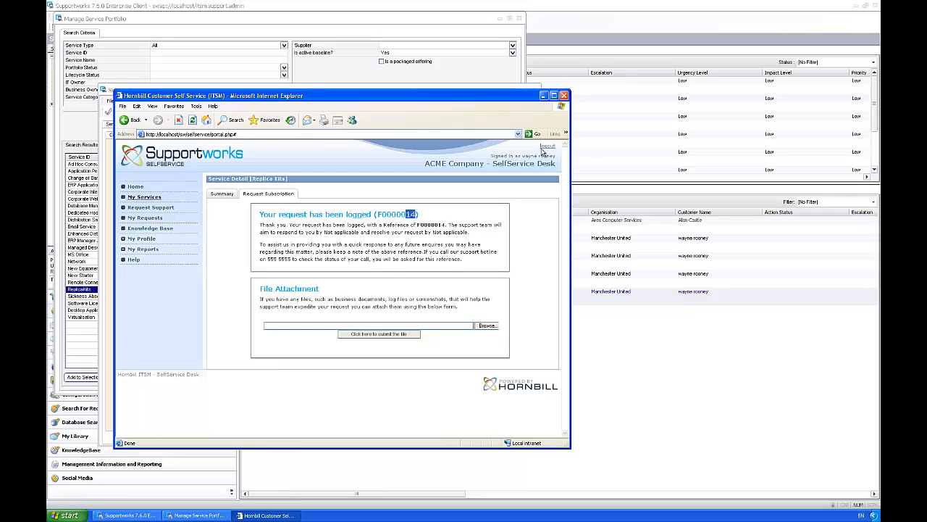
left_click(545, 146)
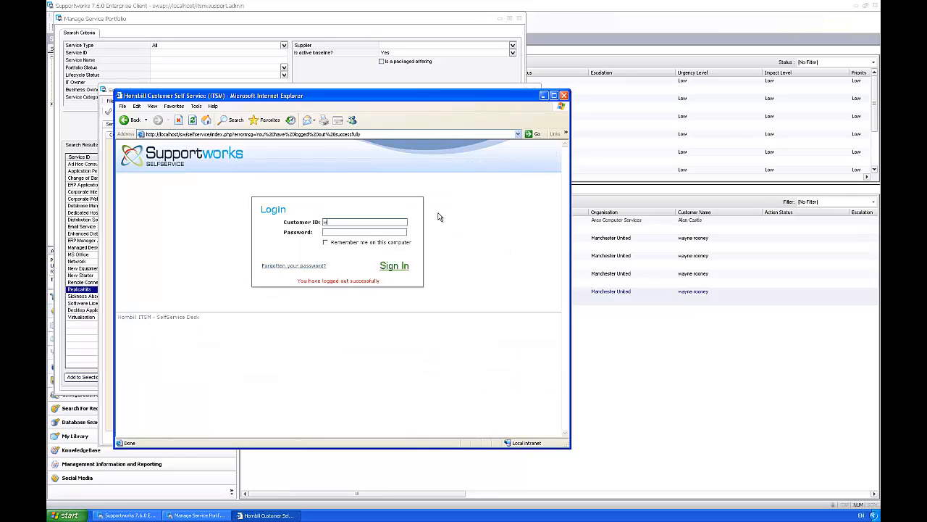
type("wayner")
key("Return")
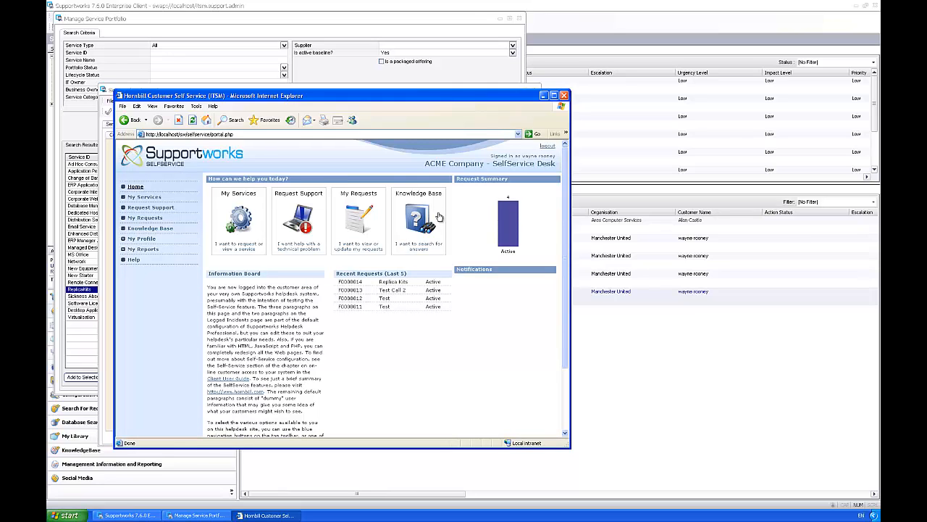
Step: Check My Services under IT Services > Communications for Replica Kits, then dismiss the colour-scheme prompt
left_click(149, 198)
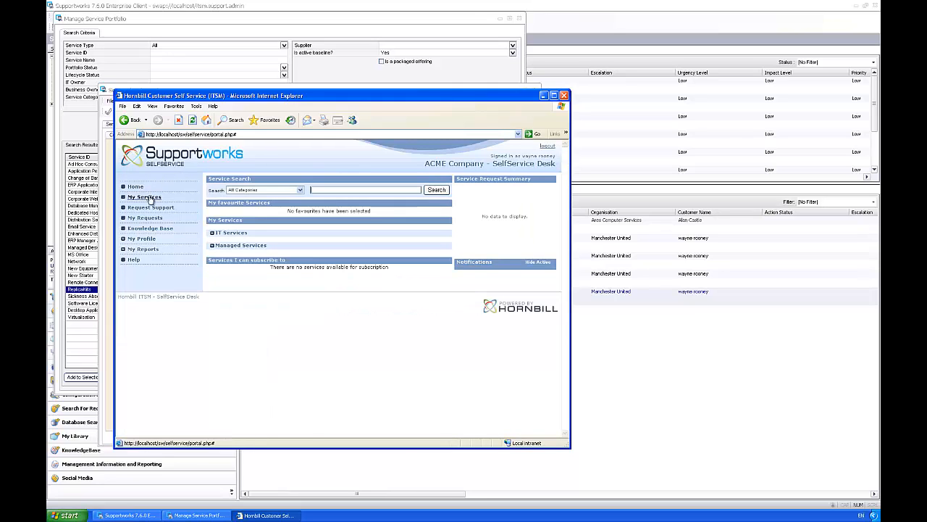
left_click_drag(208, 259, 360, 281)
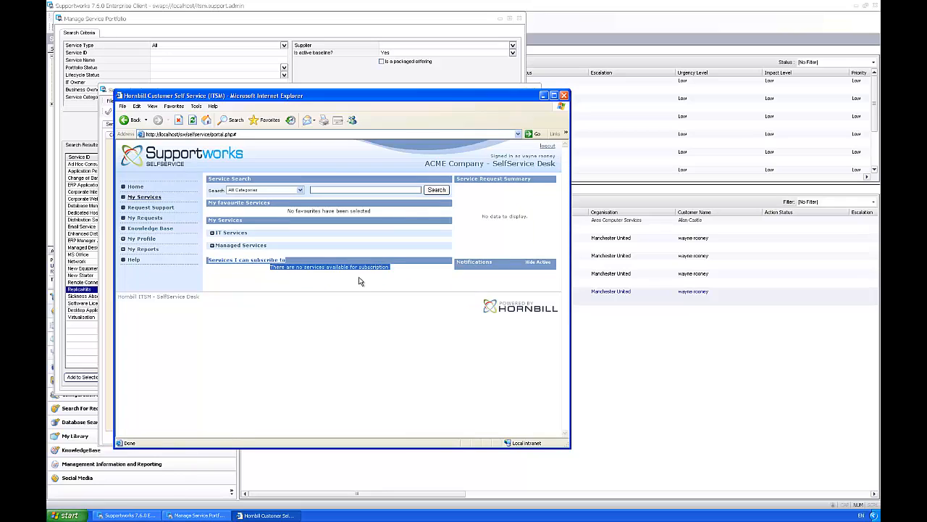
left_click(308, 280)
left_click(212, 233)
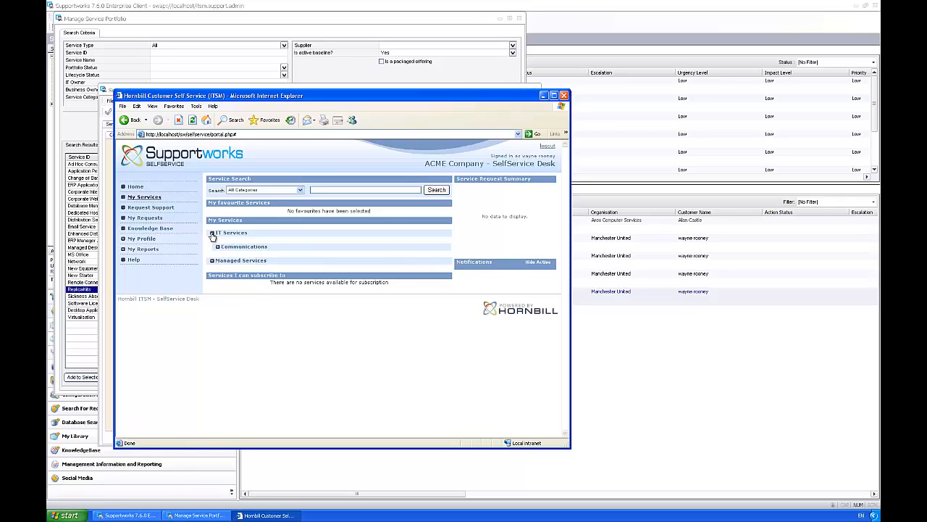
left_click(218, 246)
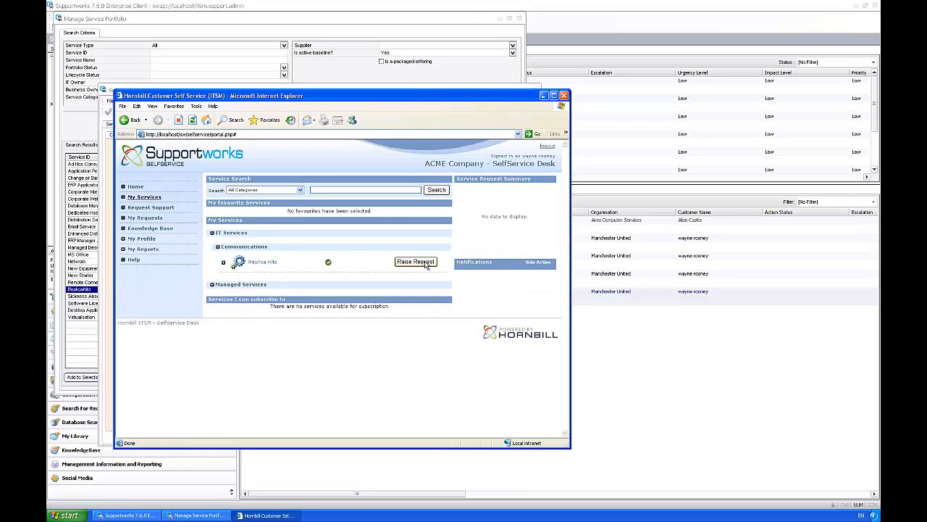
left_click(212, 233)
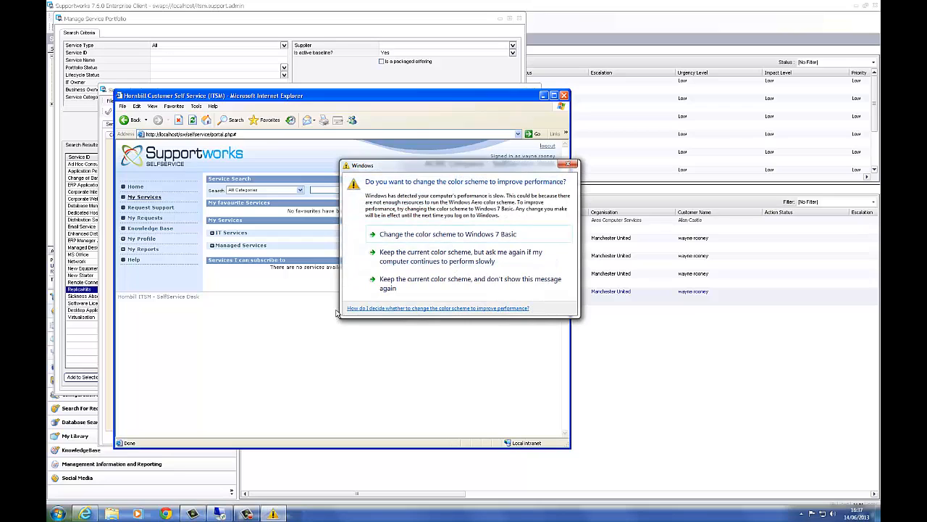
left_click(376, 292)
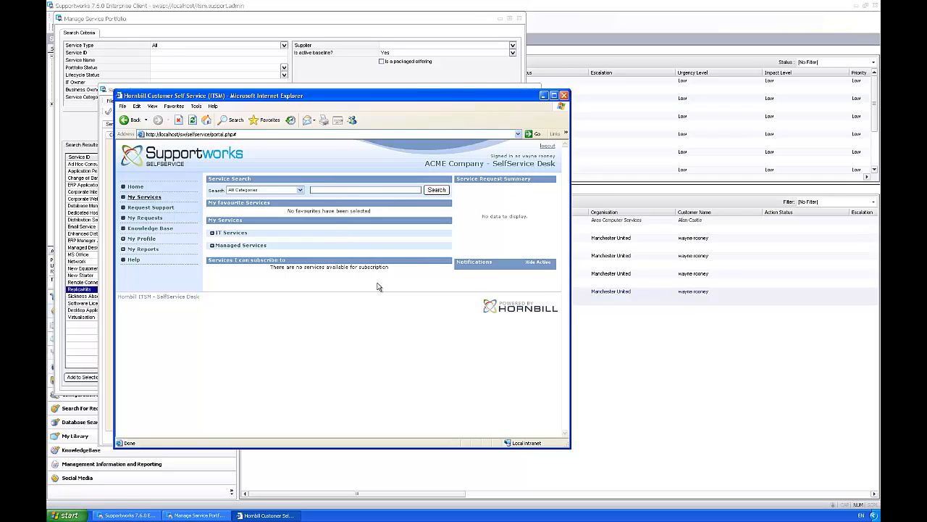